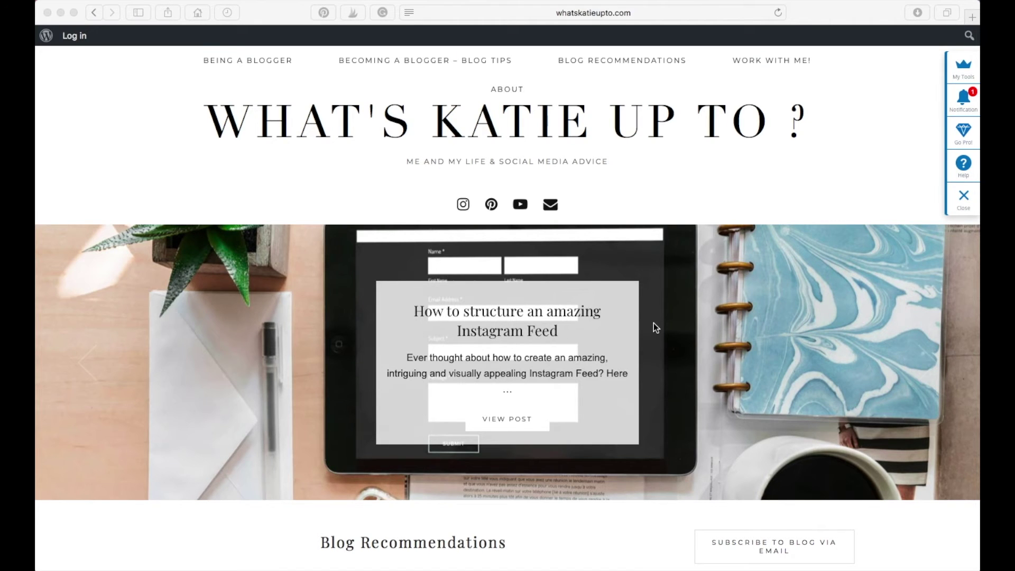
# Step: Scroll the Blog Recommendations page down to the Bluehost, GoDaddy and WP Engine hosting picks
pyautogui.scroll(-1, 654, 323)
pyautogui.scroll(-15, 653, 327)
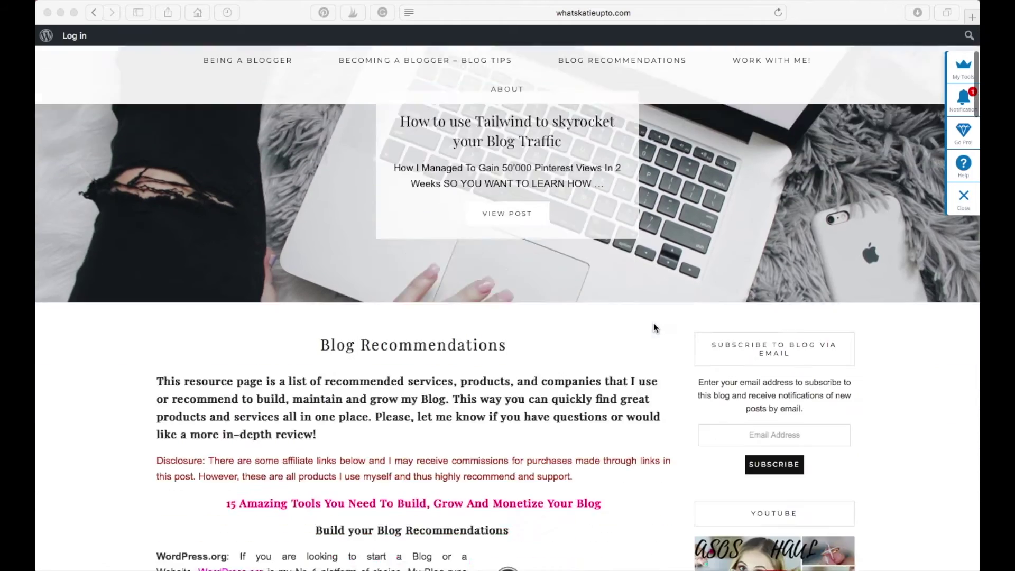
pyautogui.scroll(-3, 653, 328)
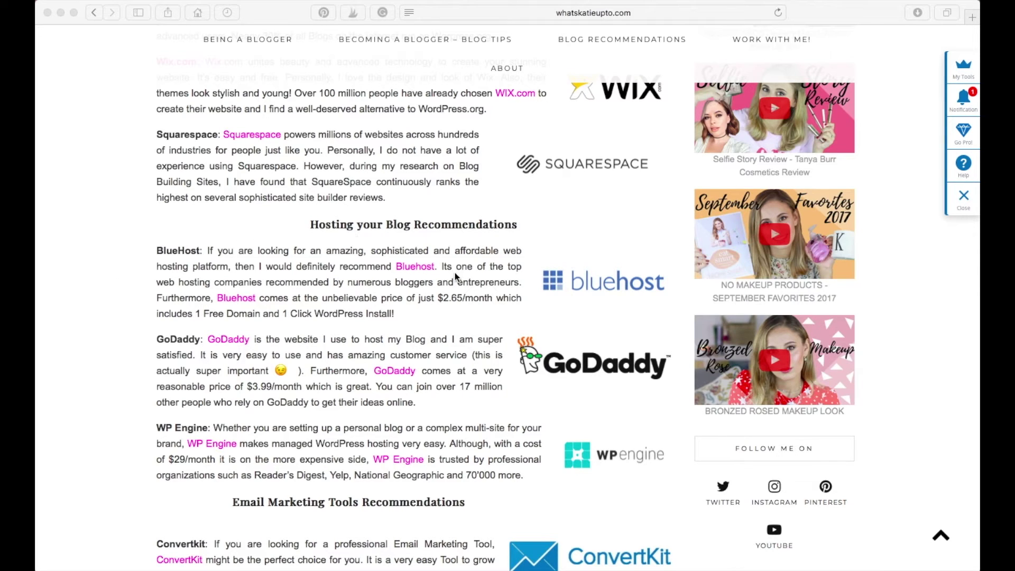
pyautogui.click(414, 280)
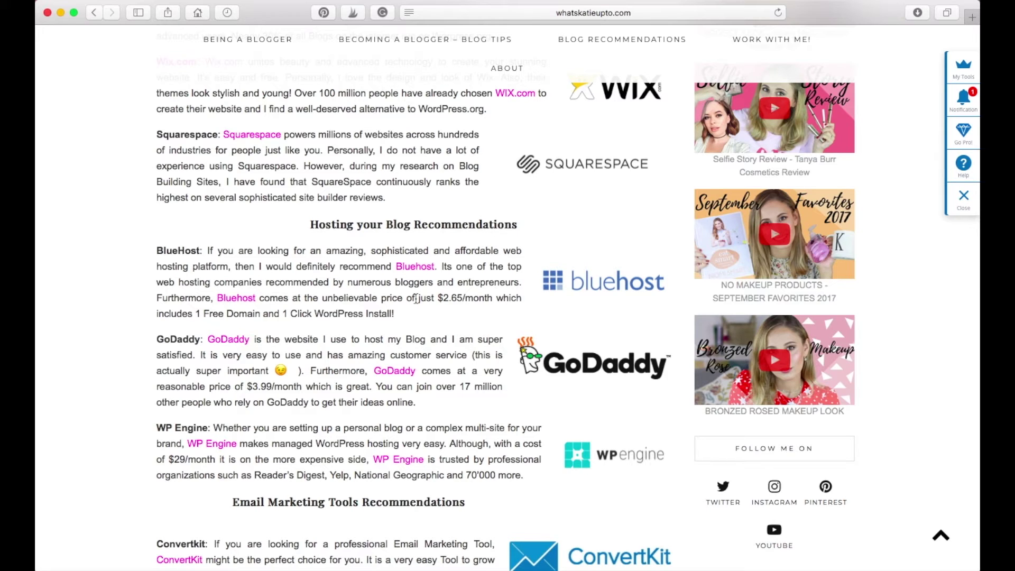
# Step: Follow the post's Bluehost link and start sign-up, reaching the plan comparison page
pyautogui.click(419, 271)
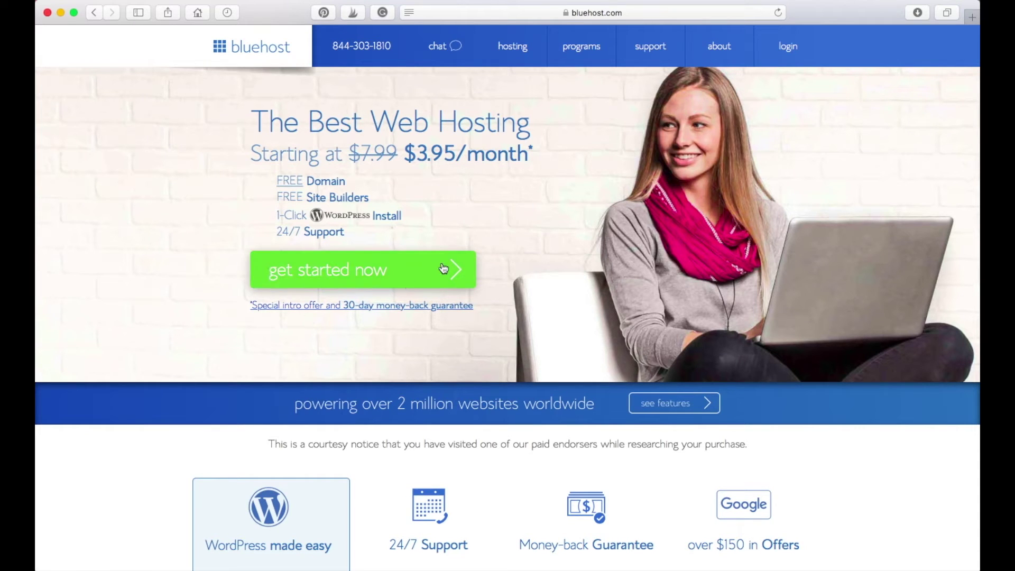
pyautogui.click(331, 271)
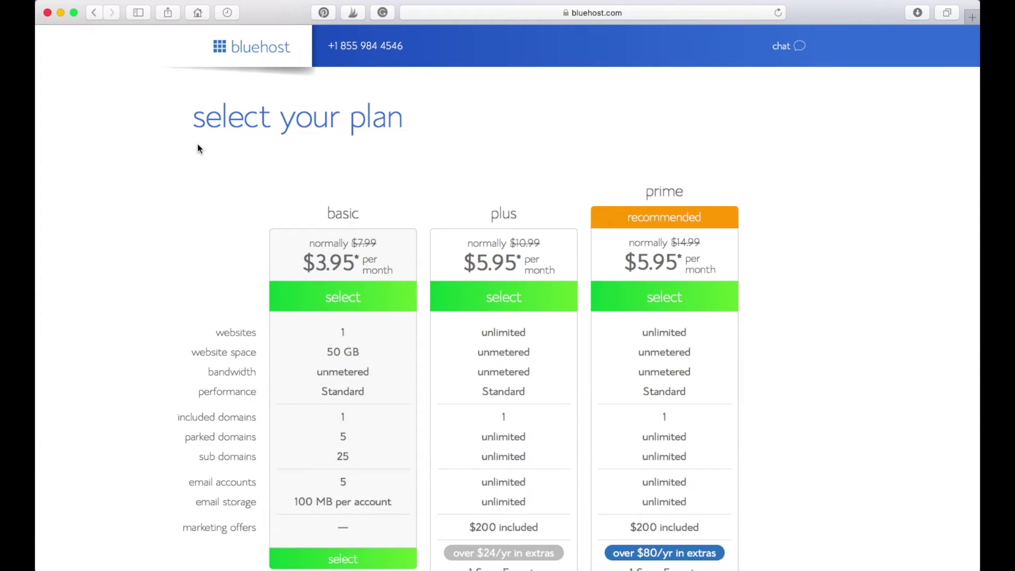
# Step: Compare the plans and select the basic plan at $3.95 per month
pyautogui.scroll(-2, 200, 149)
pyautogui.scroll(-5, 200, 149)
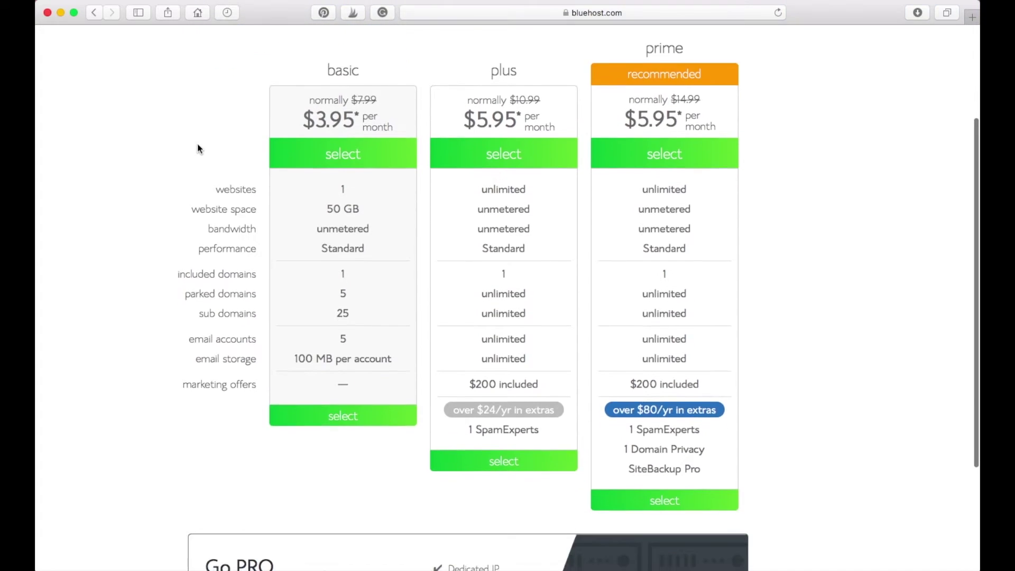
pyautogui.scroll(5, 199, 149)
pyautogui.scroll(-5, 344, 462)
pyautogui.scroll(3, 335, 465)
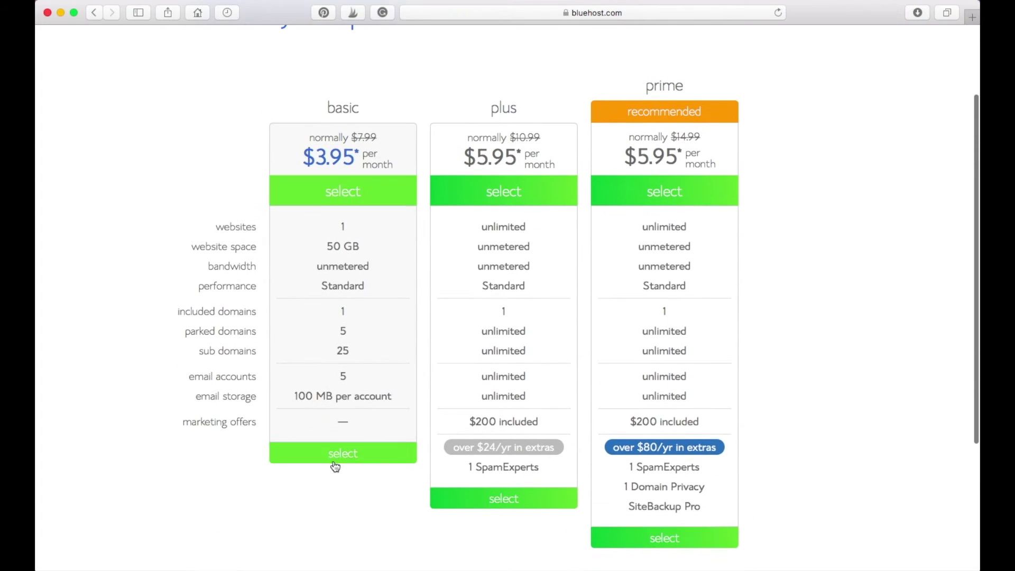
pyautogui.click(343, 460)
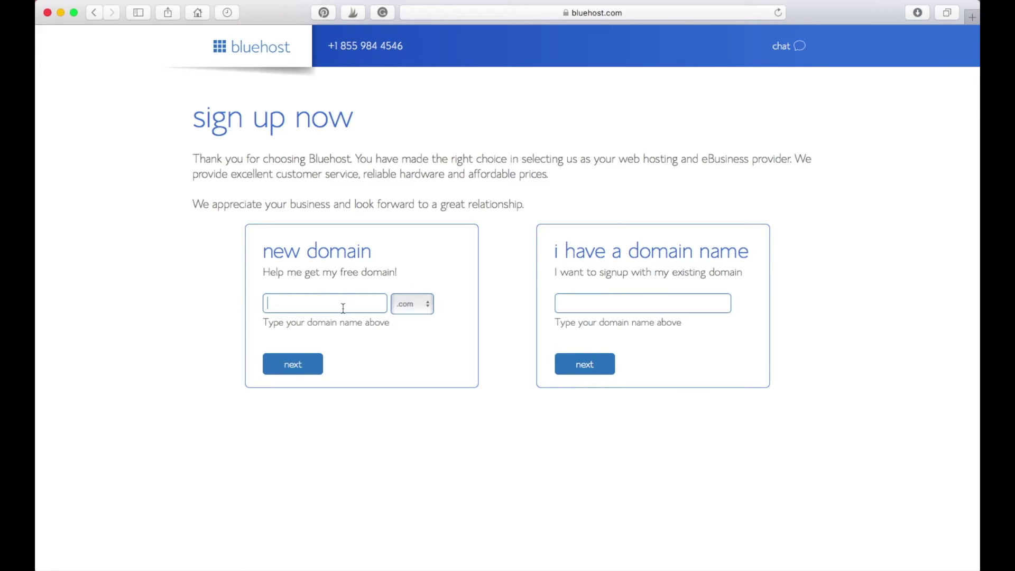
# Step: Enter the blog's new domain name, keep .com, and continue to account creation
pyautogui.write('katiegrazer')
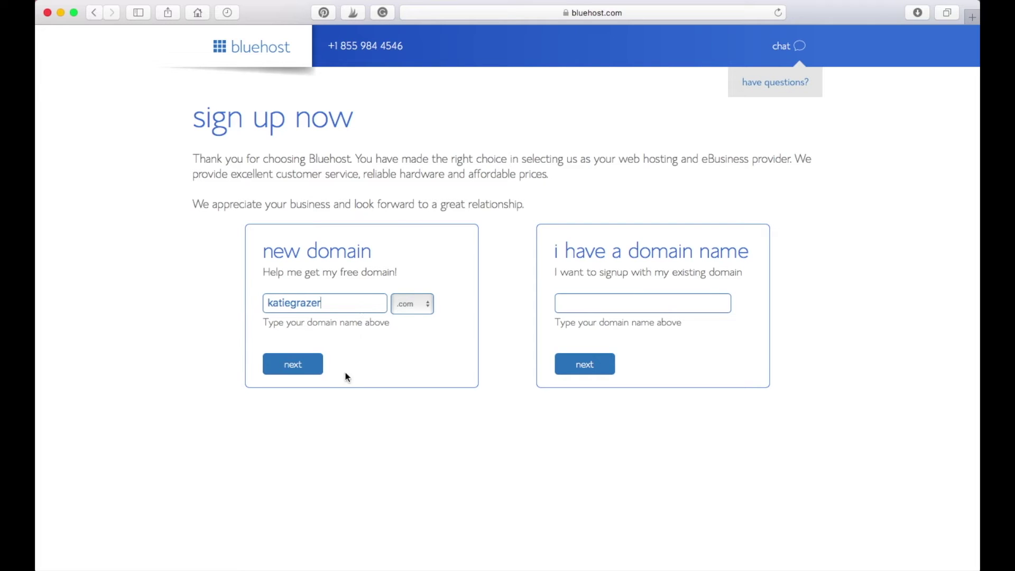
pyautogui.click(313, 370)
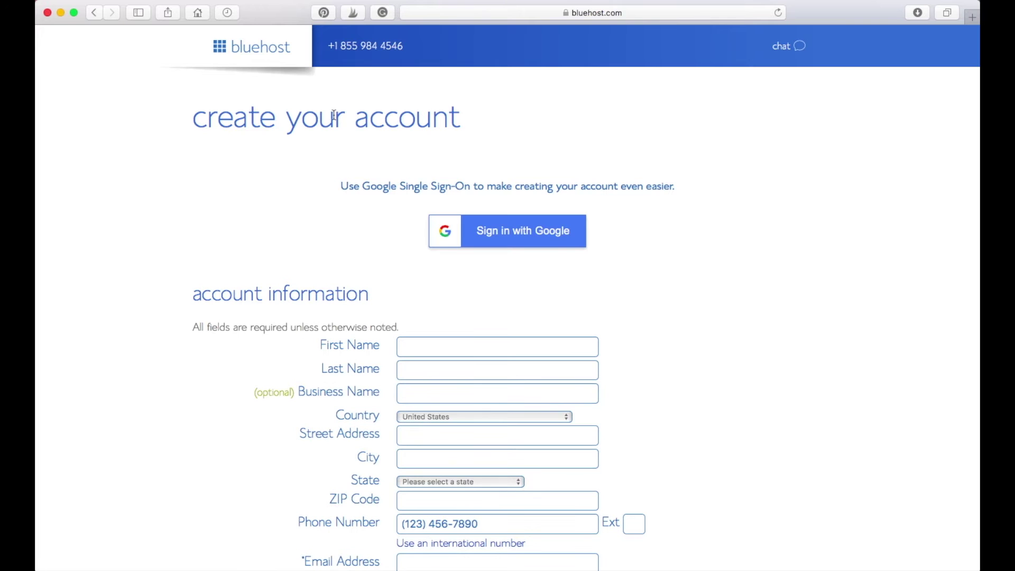
# Step: Scroll to the account information form and enter the account holder's first name
pyautogui.scroll(-5, 217, 344)
pyautogui.scroll(5, 370, 238)
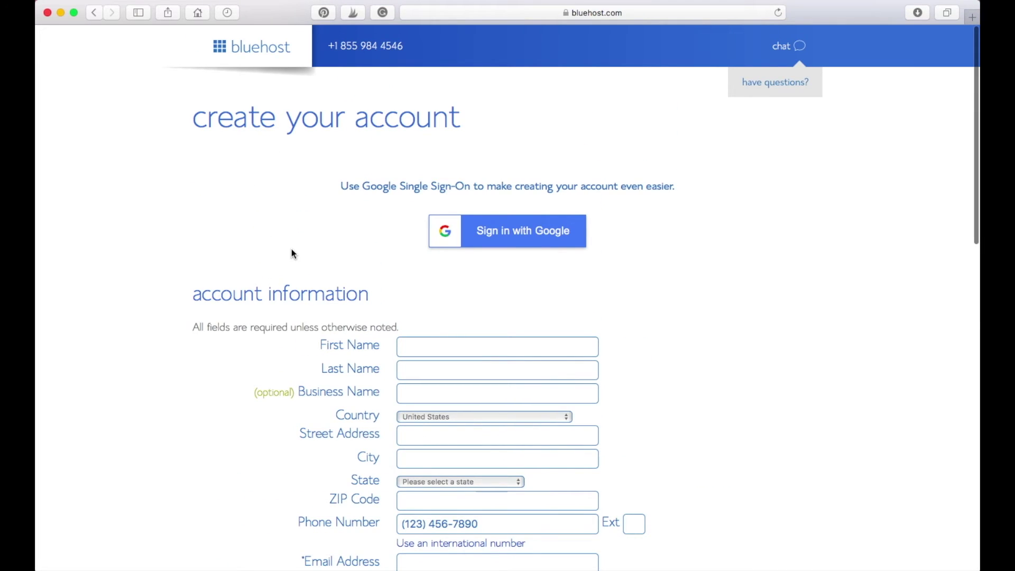
pyautogui.scroll(-1, 292, 252)
pyautogui.scroll(1, 293, 252)
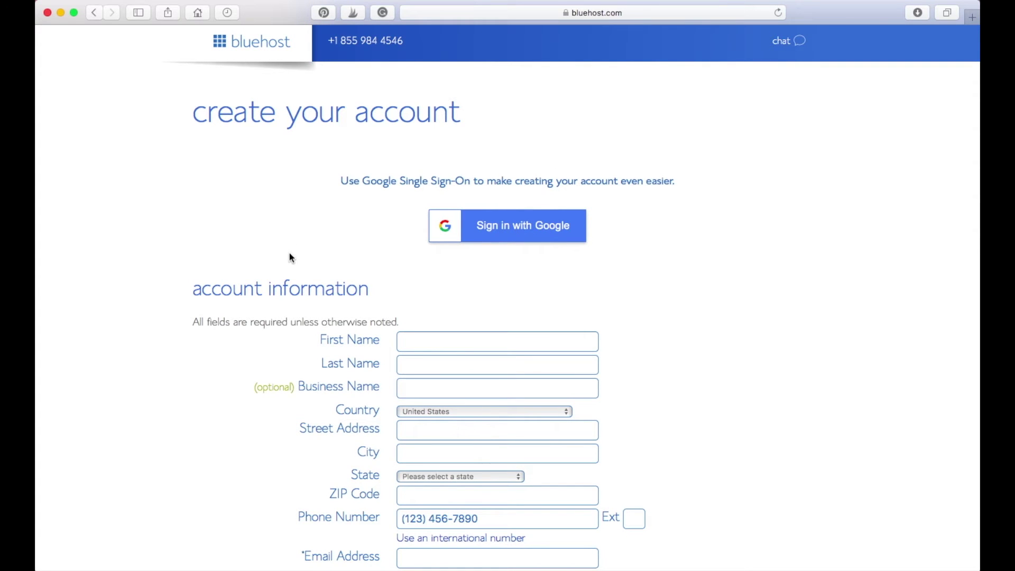
pyautogui.scroll(-1, 289, 252)
pyautogui.scroll(-5, 291, 155)
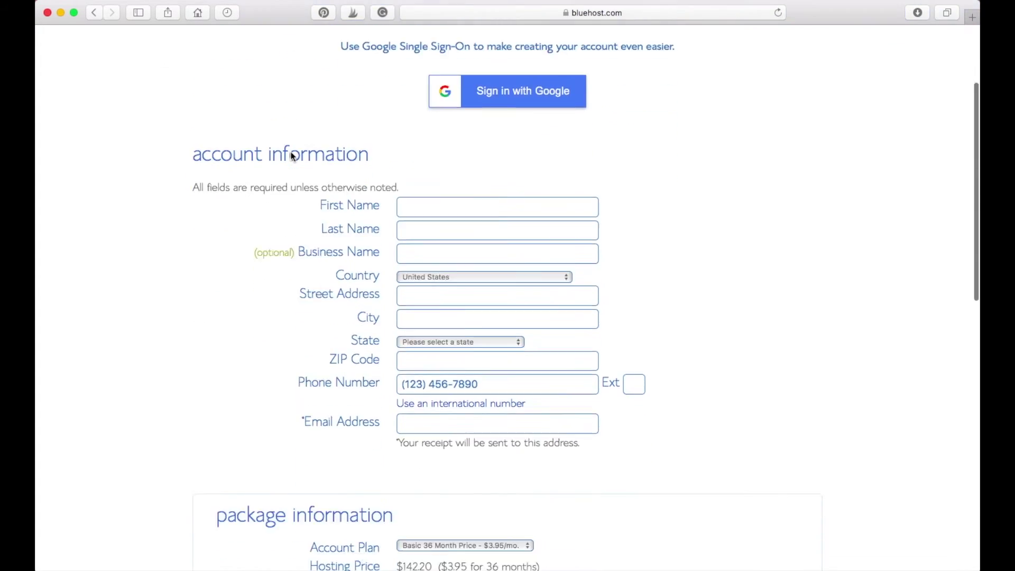
pyautogui.scroll(6, 276, 310)
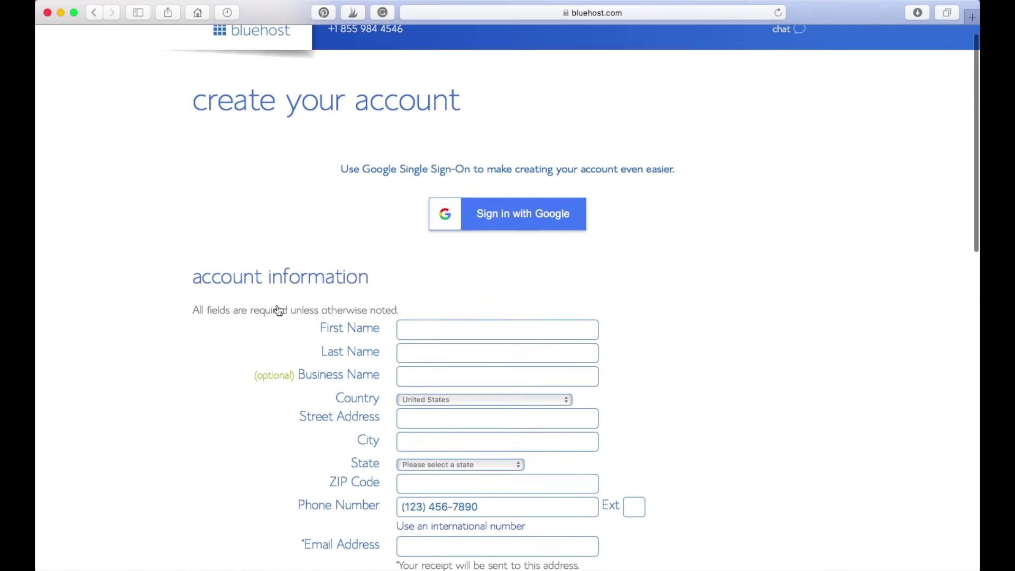
pyautogui.scroll(-4, 279, 310)
pyautogui.click(463, 213)
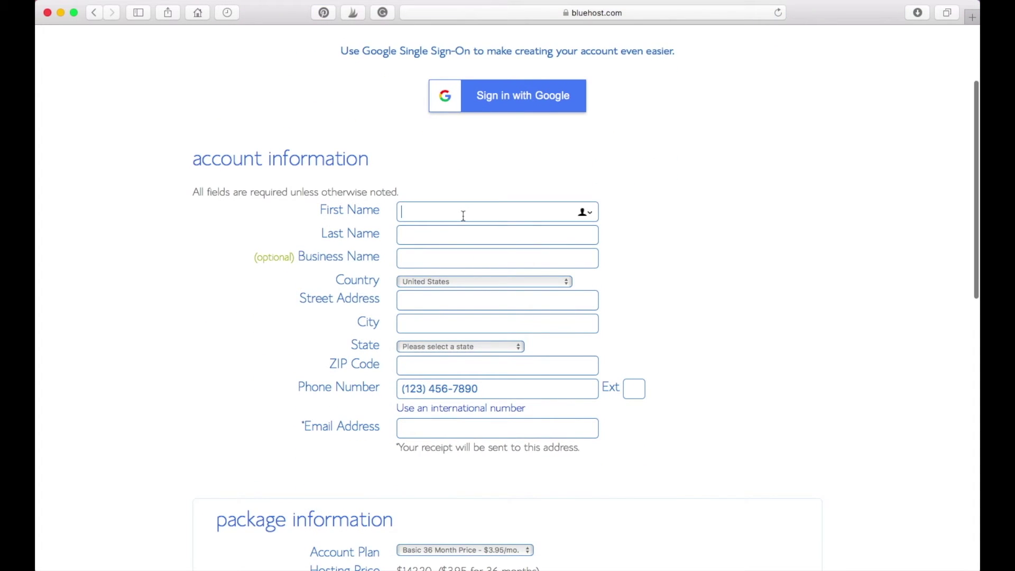
pyautogui.write('Kate')
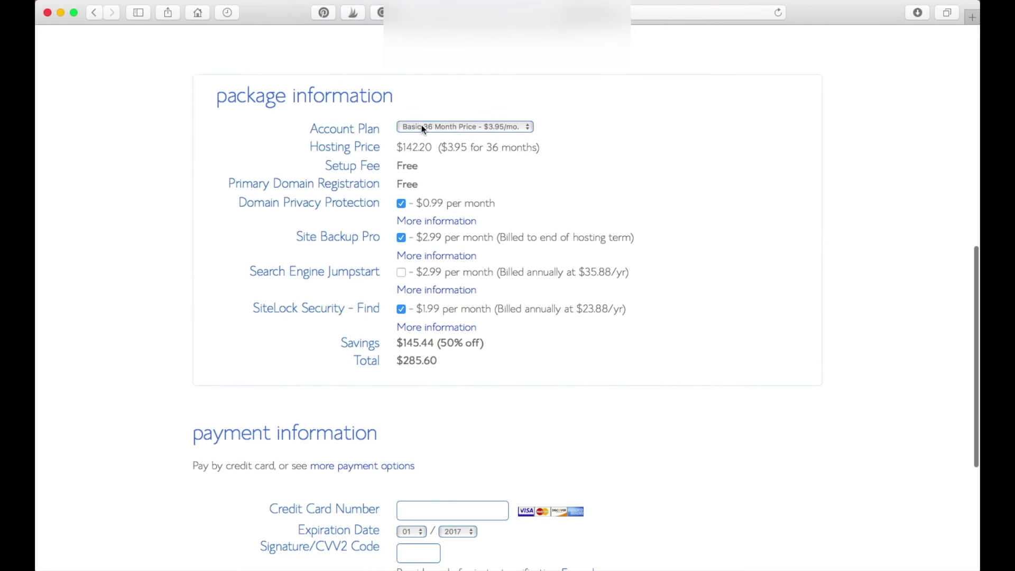
# Step: Change the account plan to Basic 12 Month
pyautogui.click(509, 127)
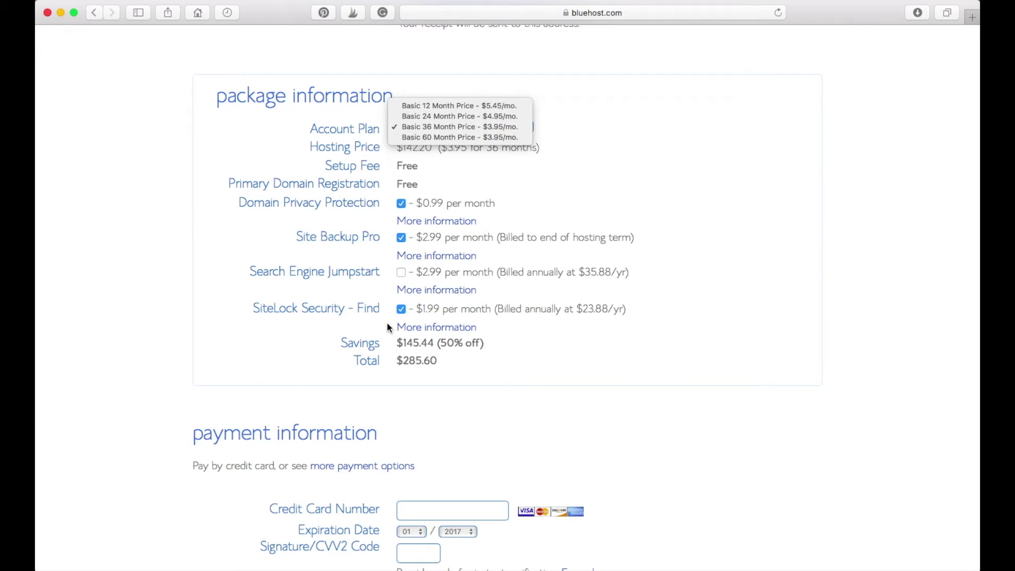
pyautogui.click(459, 106)
pyautogui.click(452, 127)
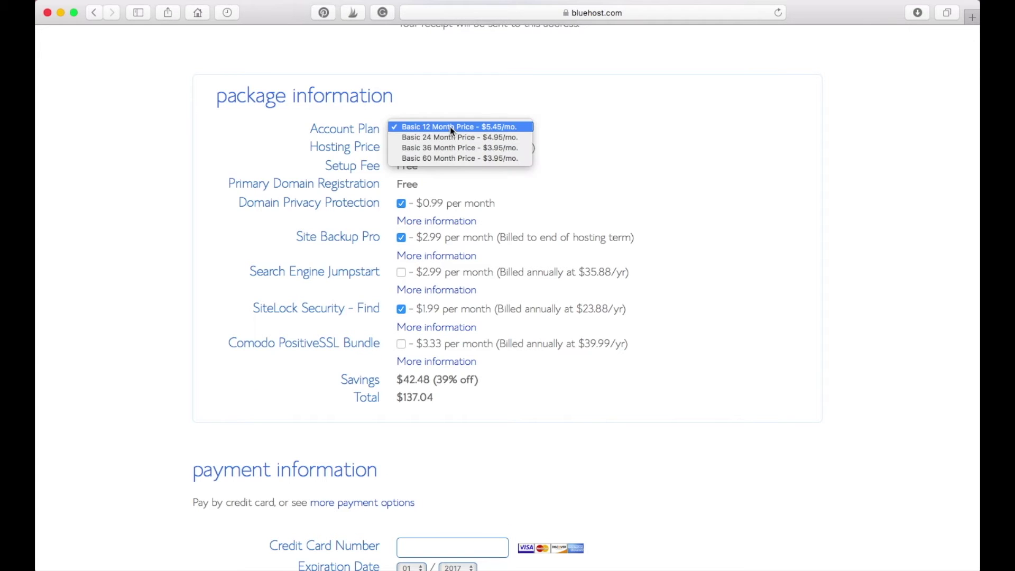
pyautogui.click(456, 127)
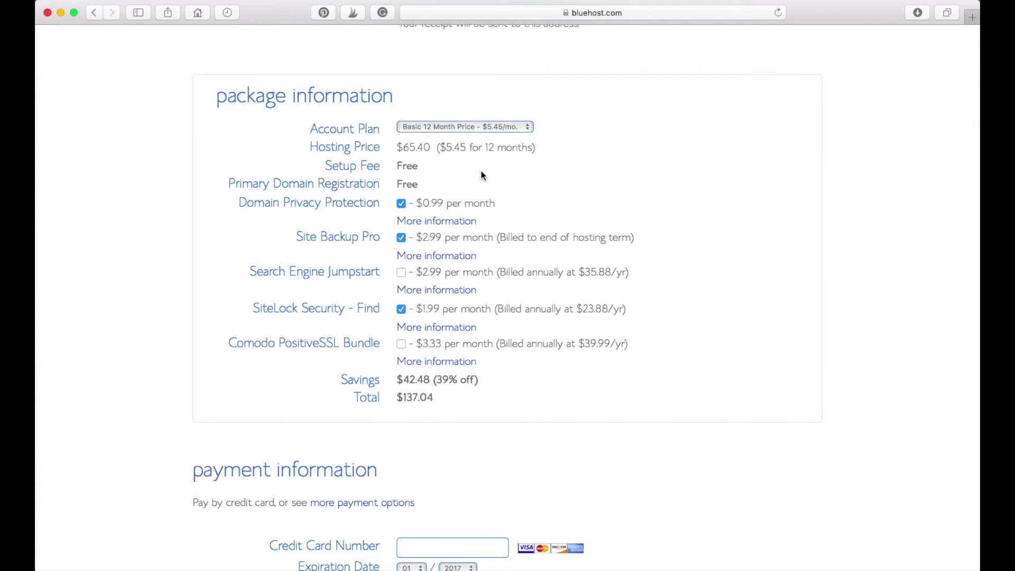
# Step: Remove Domain Privacy Protection, Site Backup Pro and SiteLock Security from the order
pyautogui.scroll(-1, 482, 174)
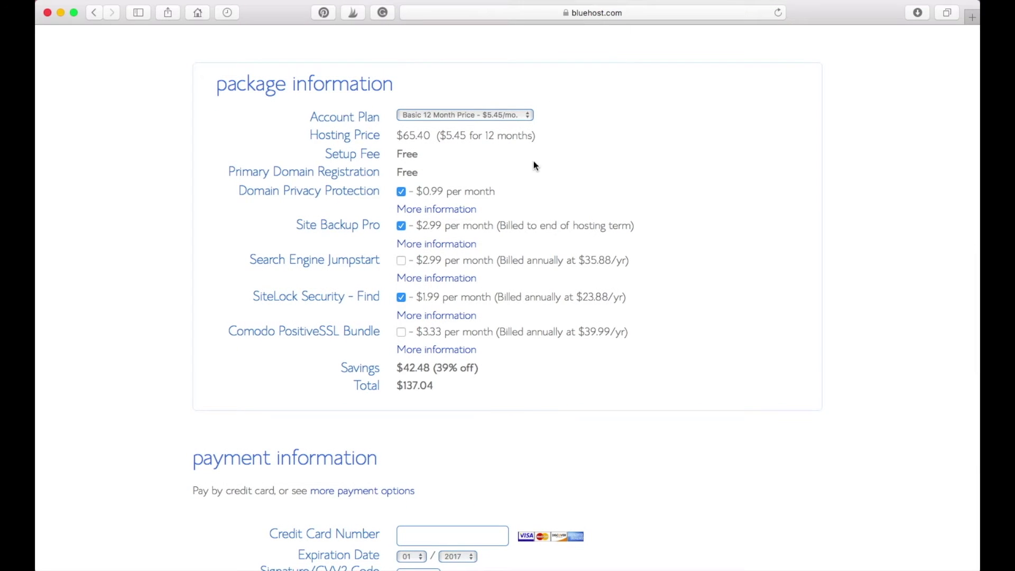
pyautogui.scroll(-2, 536, 166)
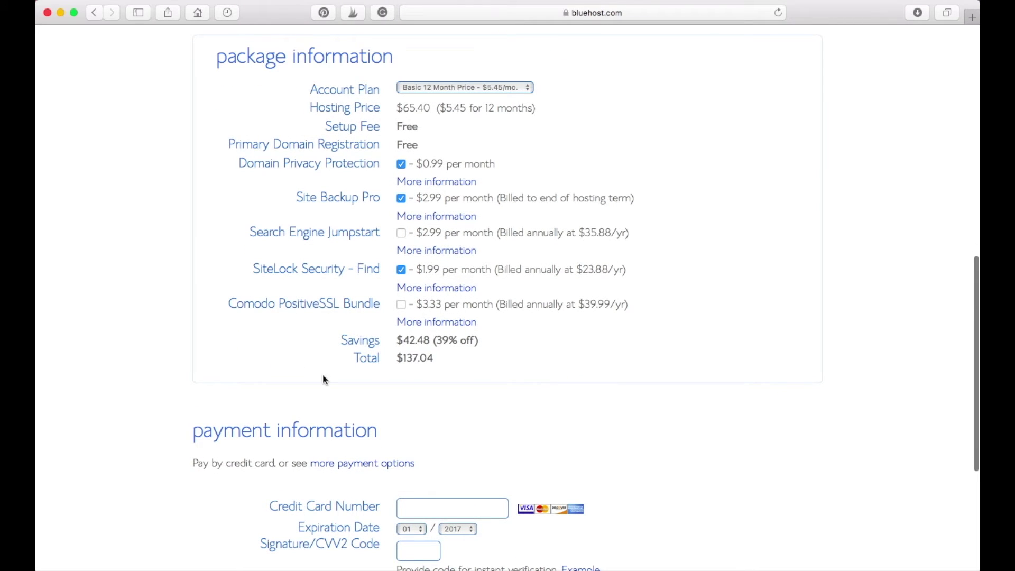
pyautogui.click(401, 164)
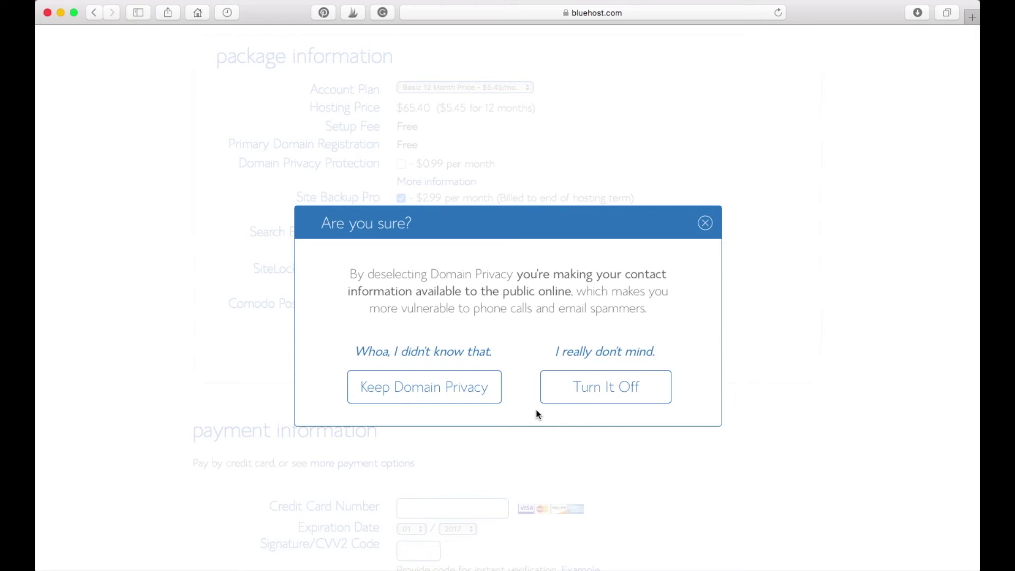
pyautogui.click(573, 397)
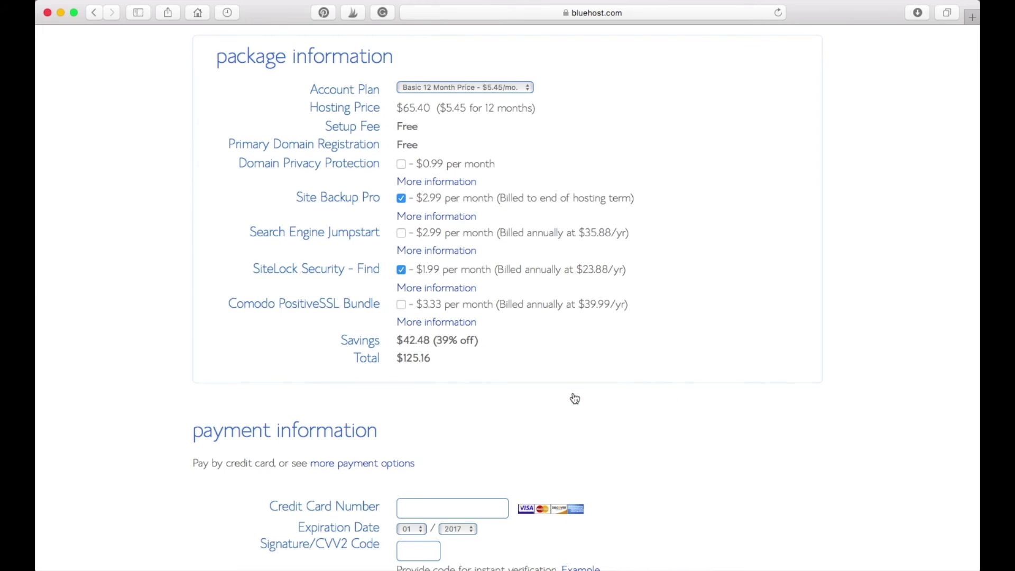
pyautogui.click(405, 203)
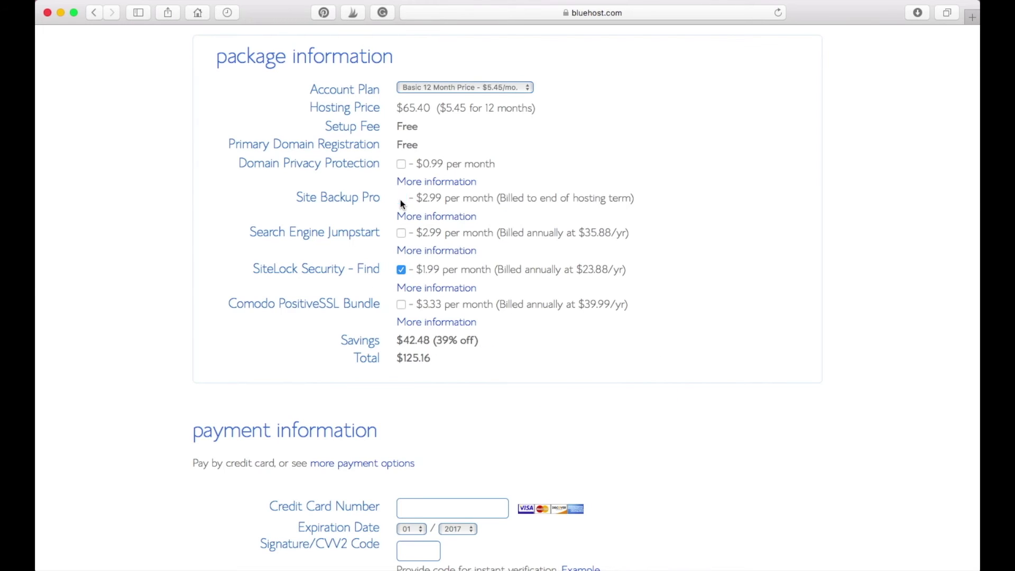
pyautogui.click(404, 273)
# Step: Recheck that Basic 12 Month stays selected at $65.40, then scroll to payment information
pyautogui.scroll(1, 458, 389)
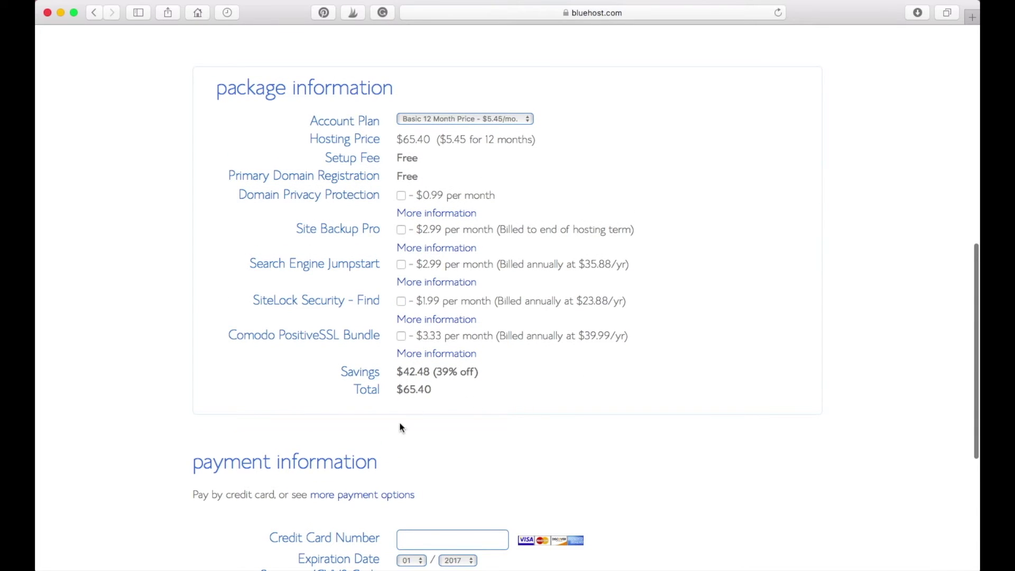
pyautogui.click(510, 118)
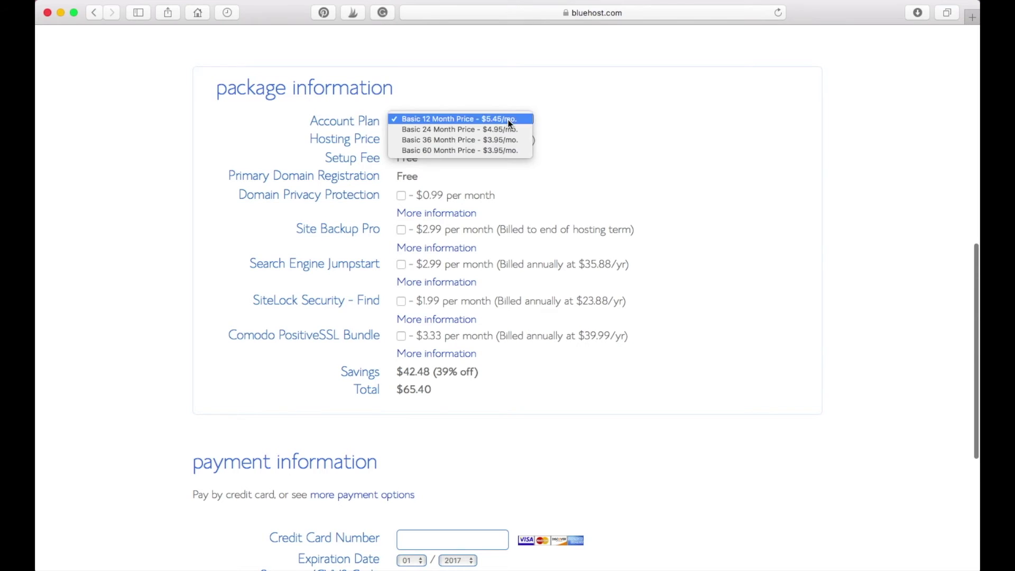
pyautogui.click(624, 132)
pyautogui.scroll(-4, 613, 158)
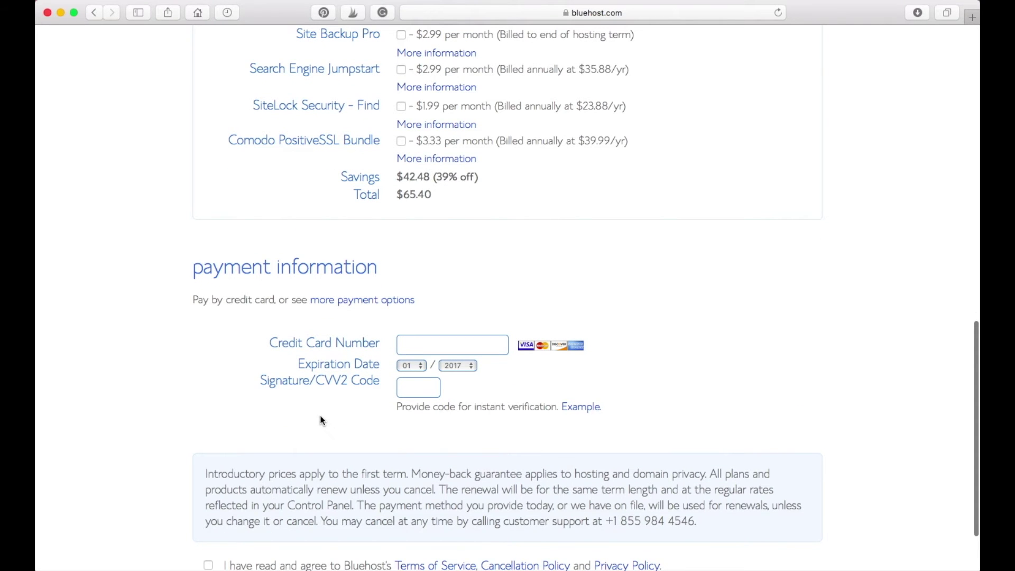
# Step: Accept the terms of service and submit the $65.40 hosting order
pyautogui.scroll(-1, 322, 421)
pyautogui.scroll(-1, 320, 416)
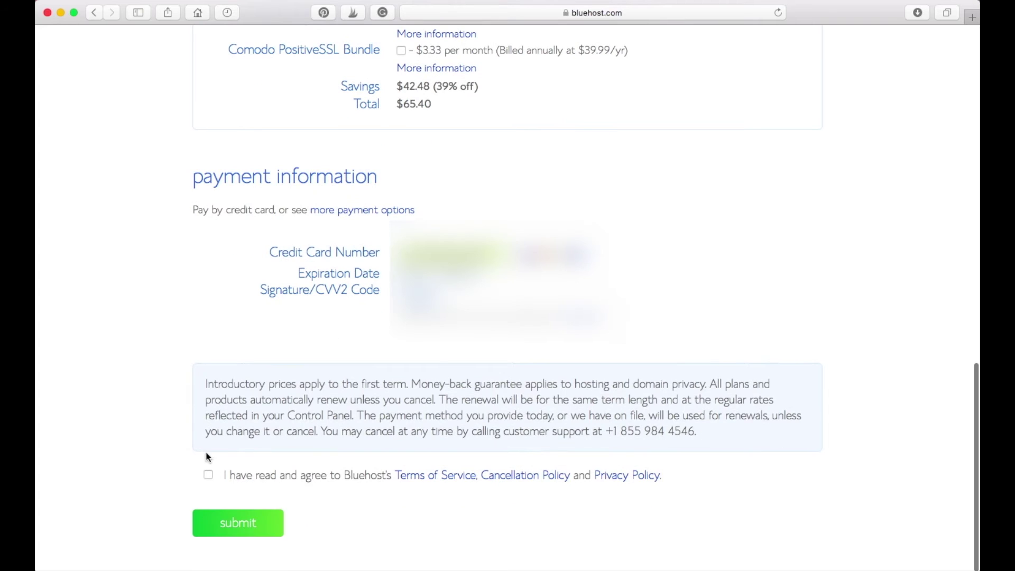
pyautogui.click(209, 476)
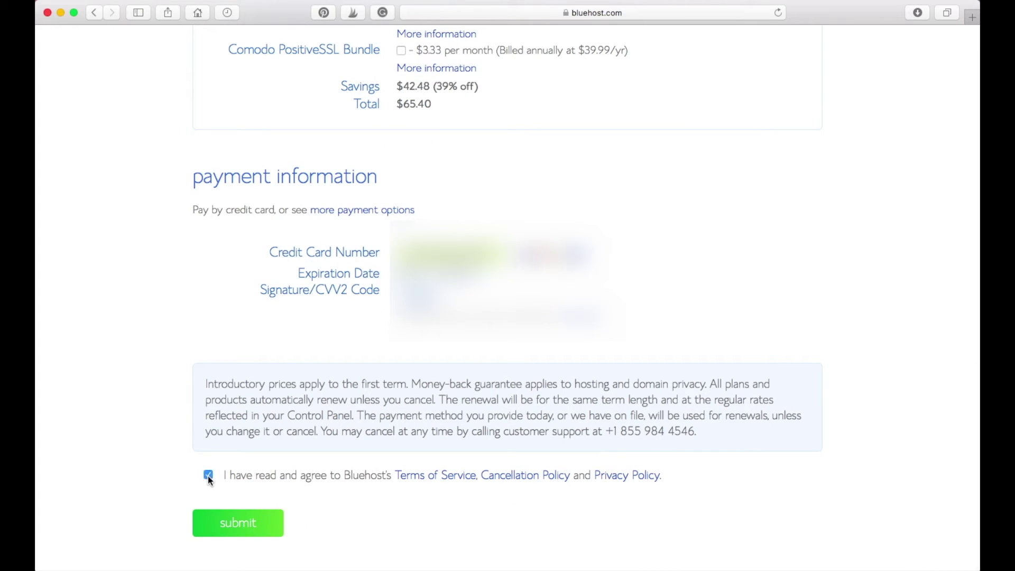
pyautogui.click(255, 524)
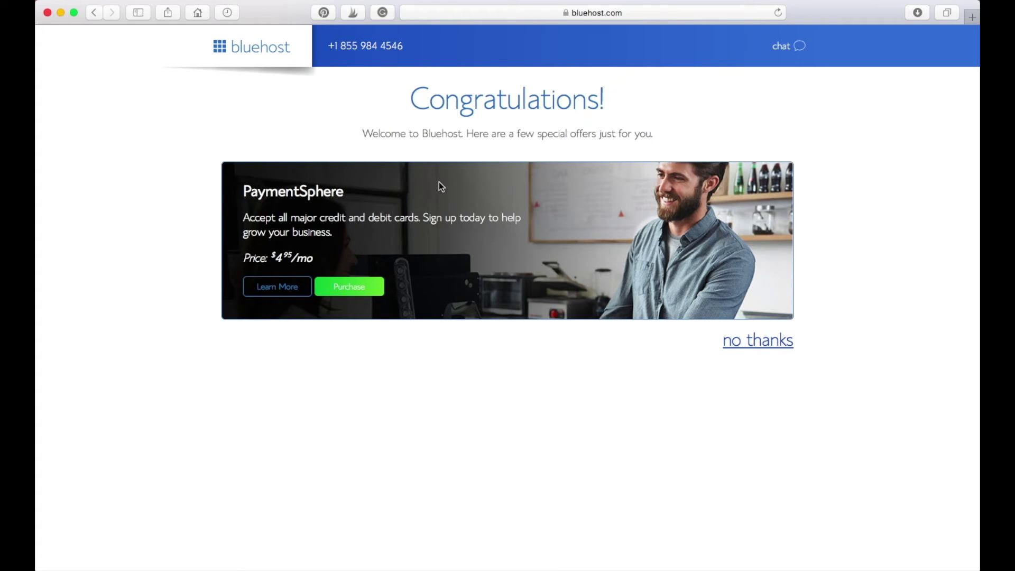
# Step: Decline the PaymentSphere add-on offers and proceed to create the account password
pyautogui.click(759, 342)
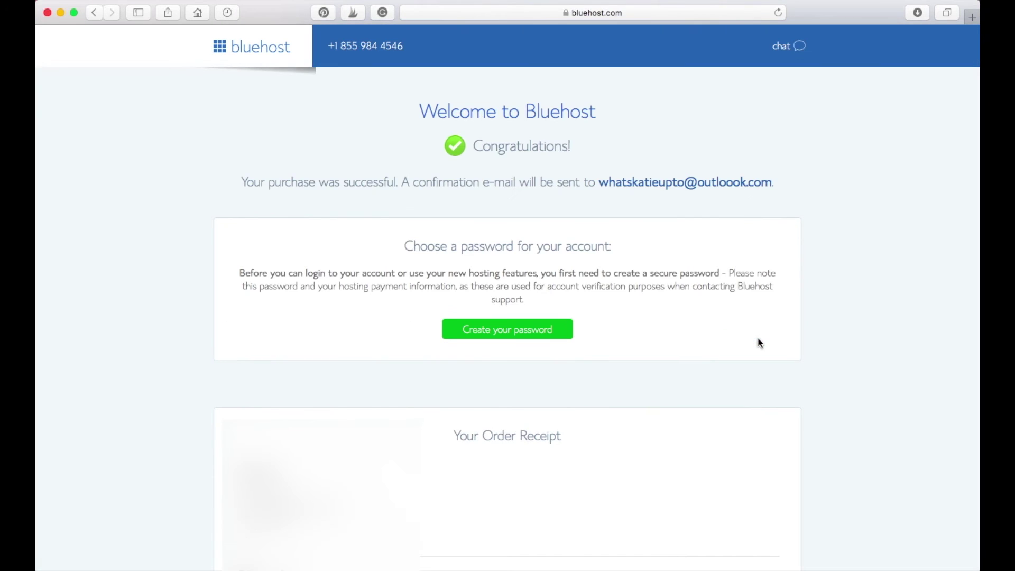
pyautogui.scroll(-1, 759, 344)
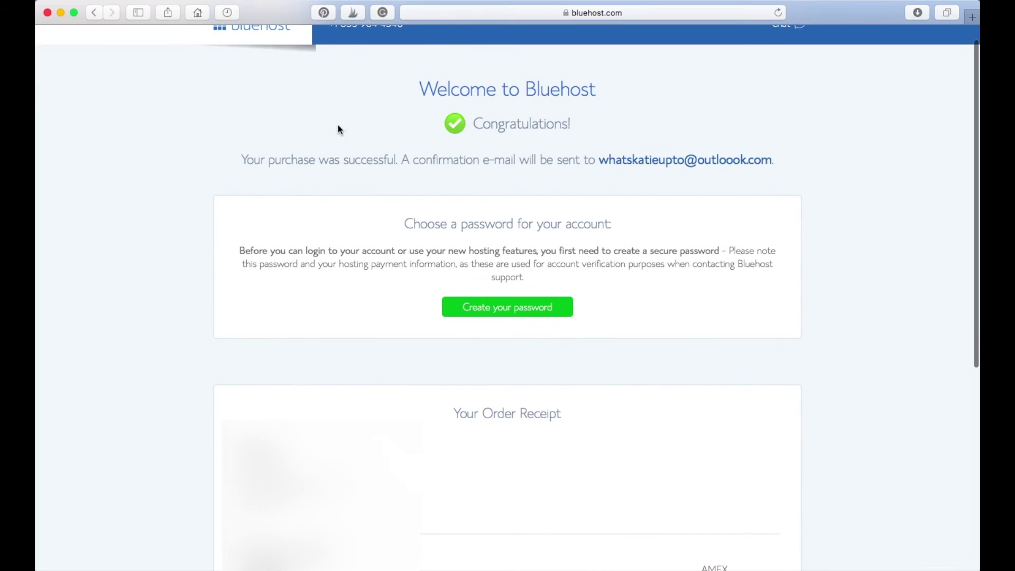
pyautogui.scroll(1, 689, 328)
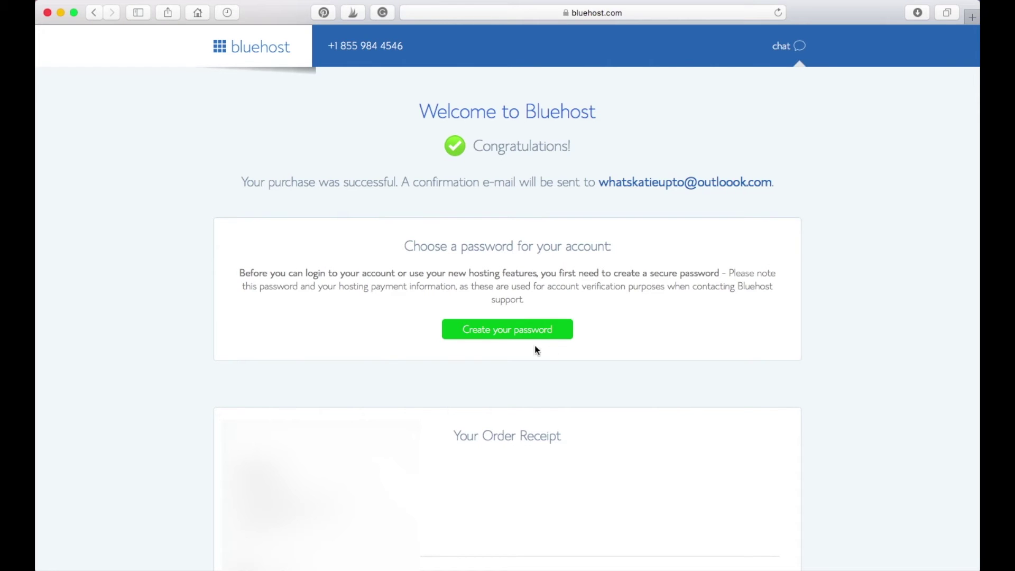
pyautogui.click(529, 332)
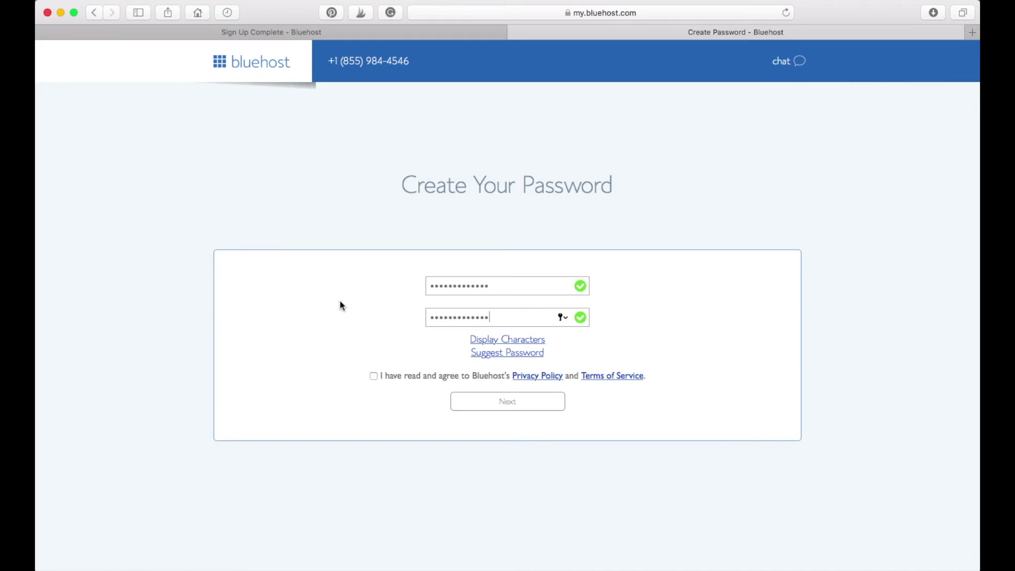
# Step: Accept the privacy terms, confirm the new password, log in, and postpone Safari's password saving
pyautogui.click(374, 376)
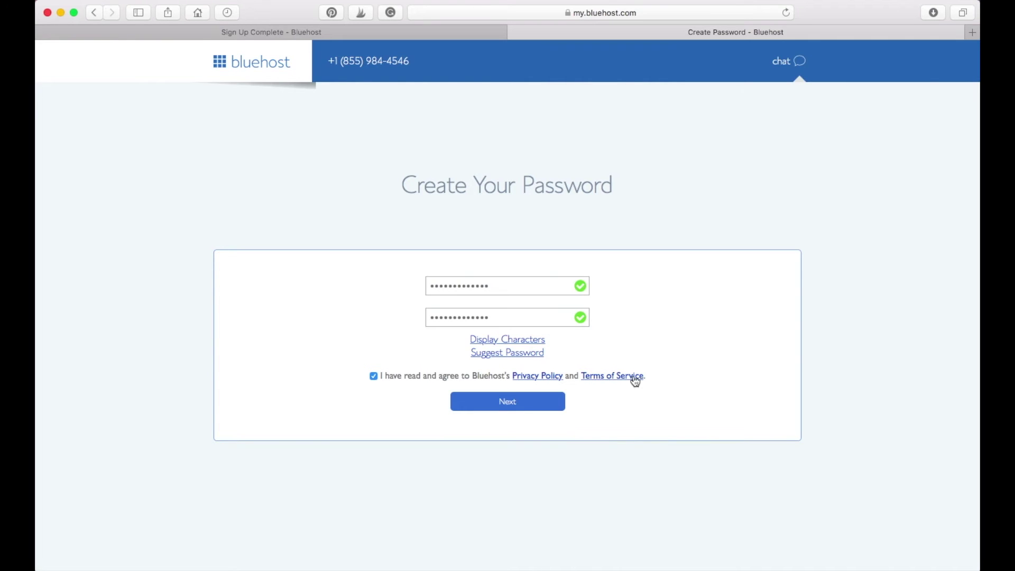
pyautogui.click(513, 408)
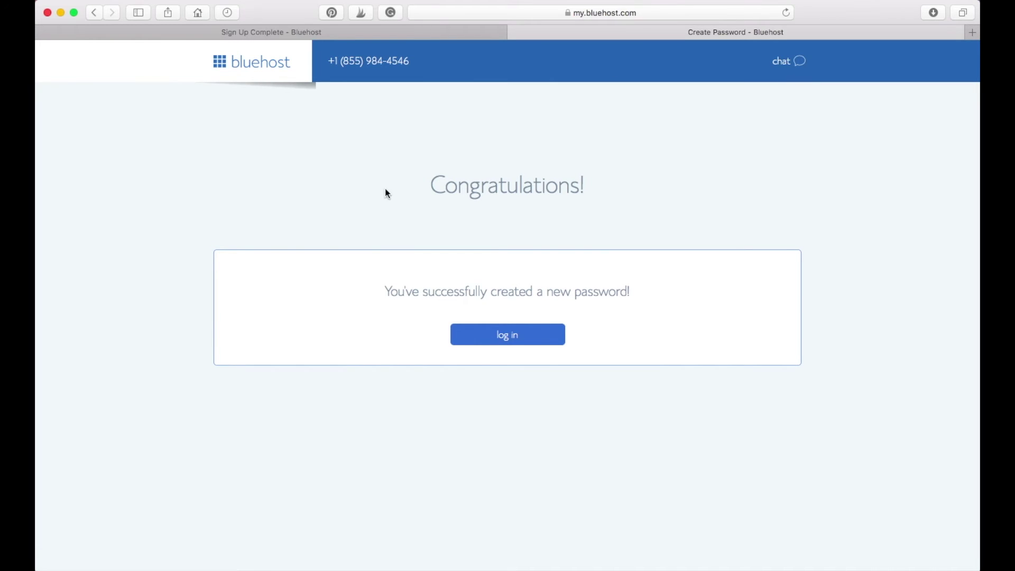
pyautogui.click(519, 342)
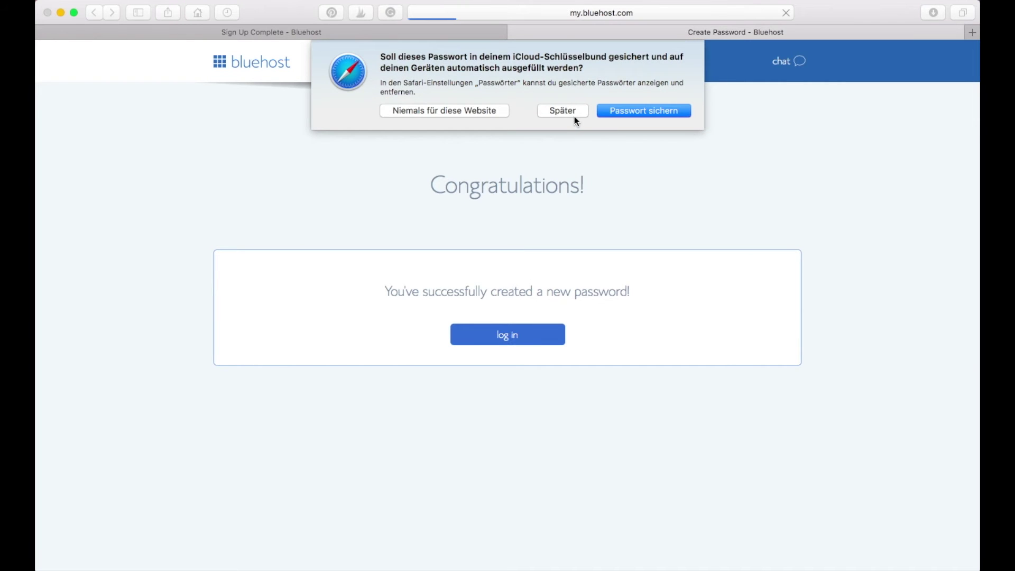
pyautogui.click(575, 116)
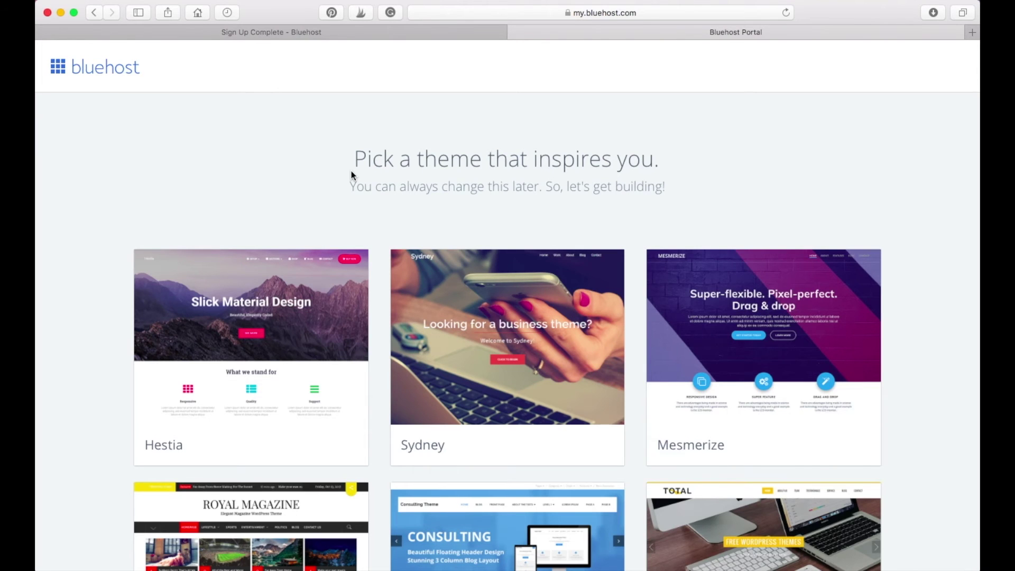
# Step: Skip the theme gallery, let WordPress install, and open the new site's admin dashboard
pyautogui.scroll(-1, 351, 170)
pyautogui.scroll(1, 351, 170)
pyautogui.scroll(-10, 83, 153)
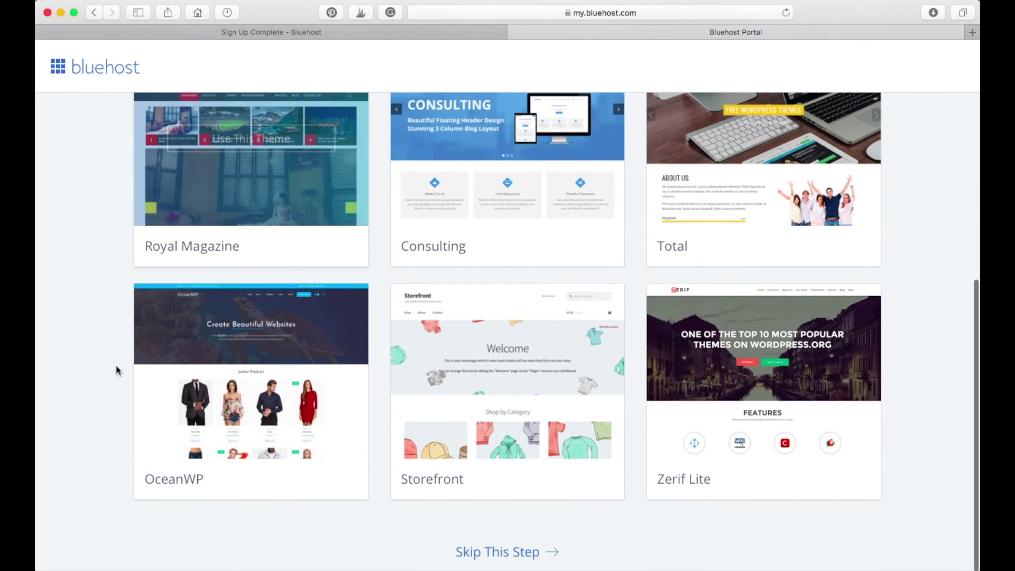
pyautogui.scroll(10, 117, 372)
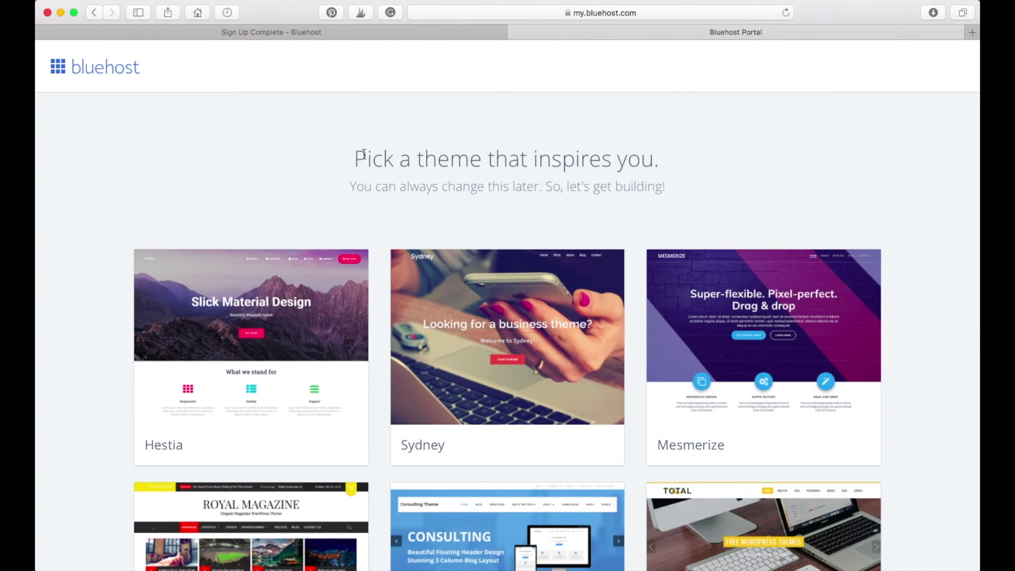
pyautogui.scroll(-10, 89, 174)
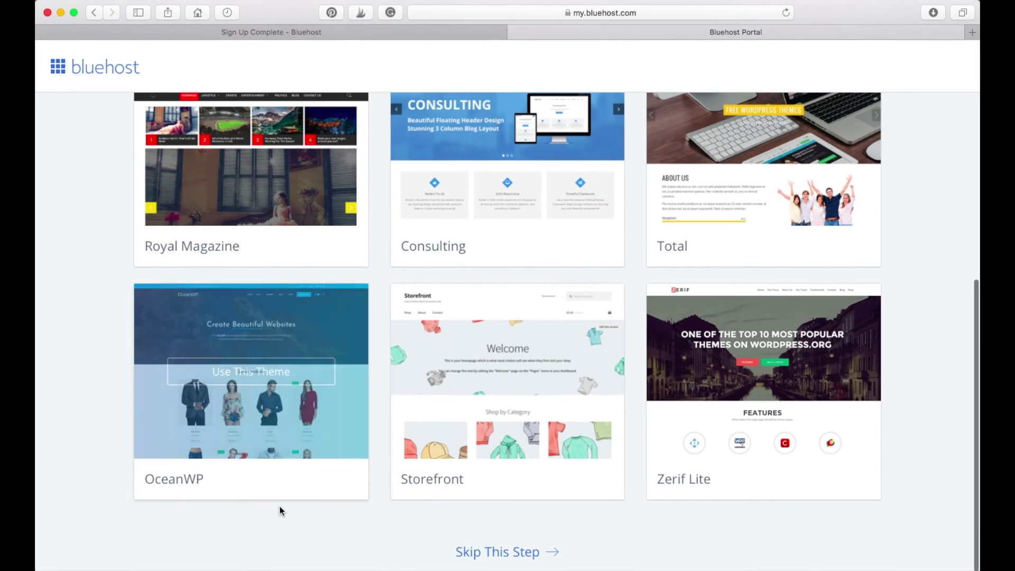
pyautogui.click(510, 557)
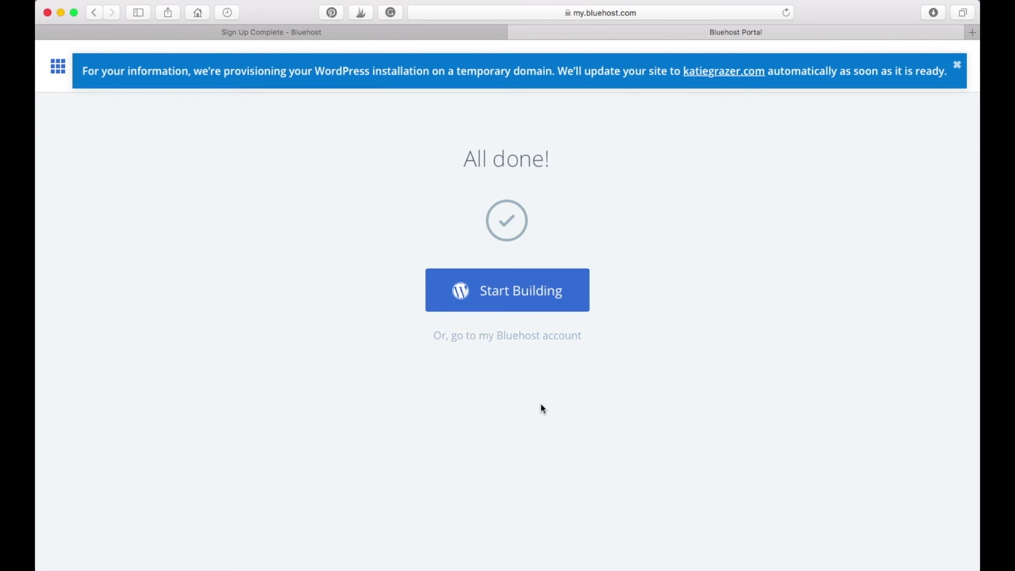
pyautogui.click(533, 308)
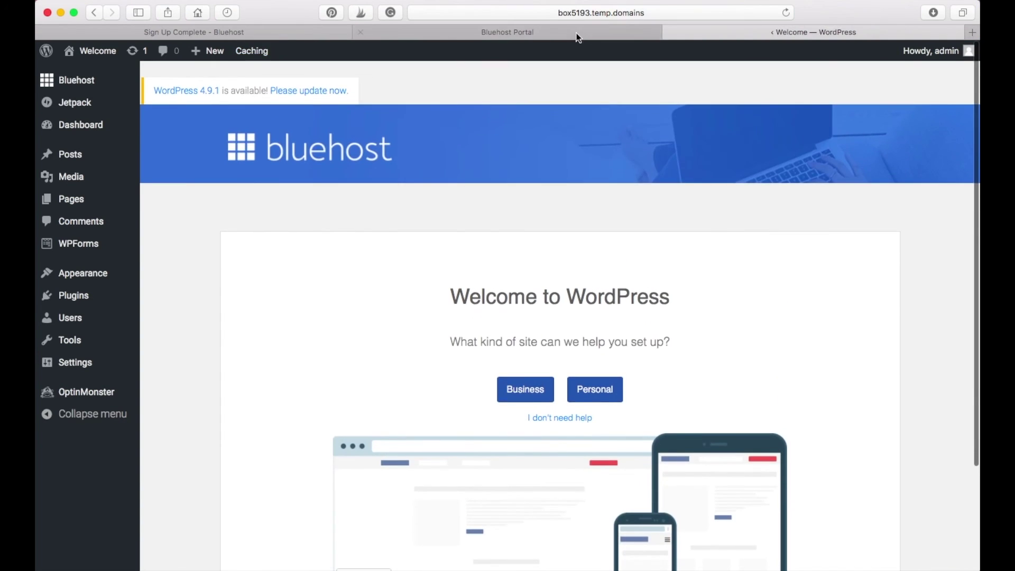
# Step: Close the WordPress welcome tab and log in to the WordPress admin dashboard from Bluehost
pyautogui.press('super+w')
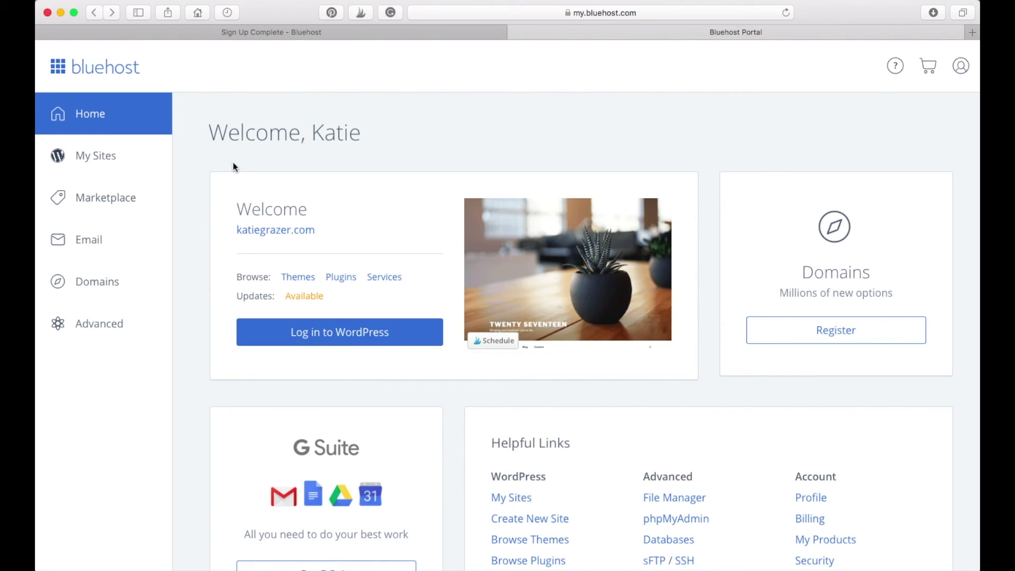
pyautogui.click(360, 336)
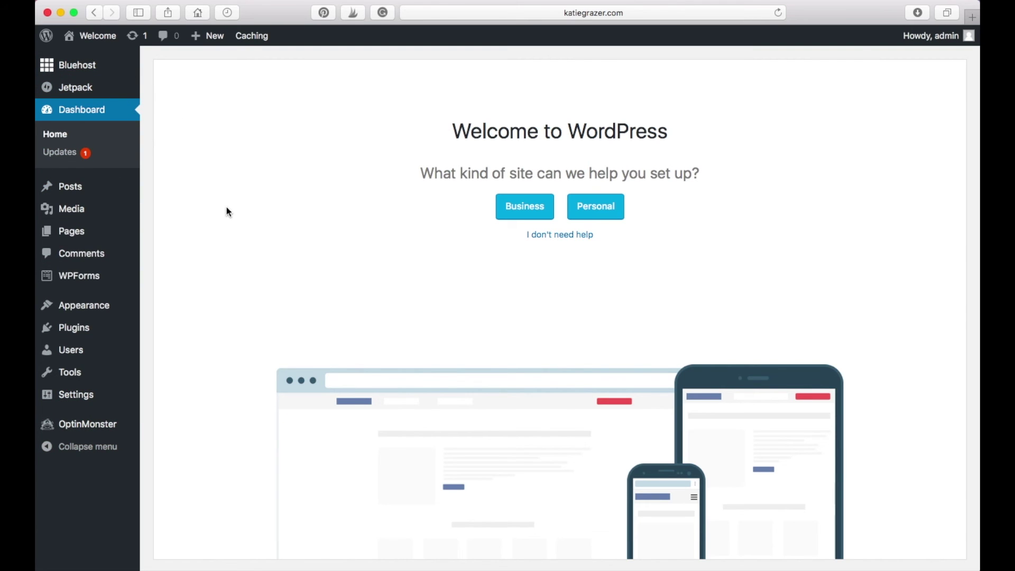
# Step: Show the Welcome menu in the new site's WordPress admin bar
pyautogui.moveTo(99, 31)
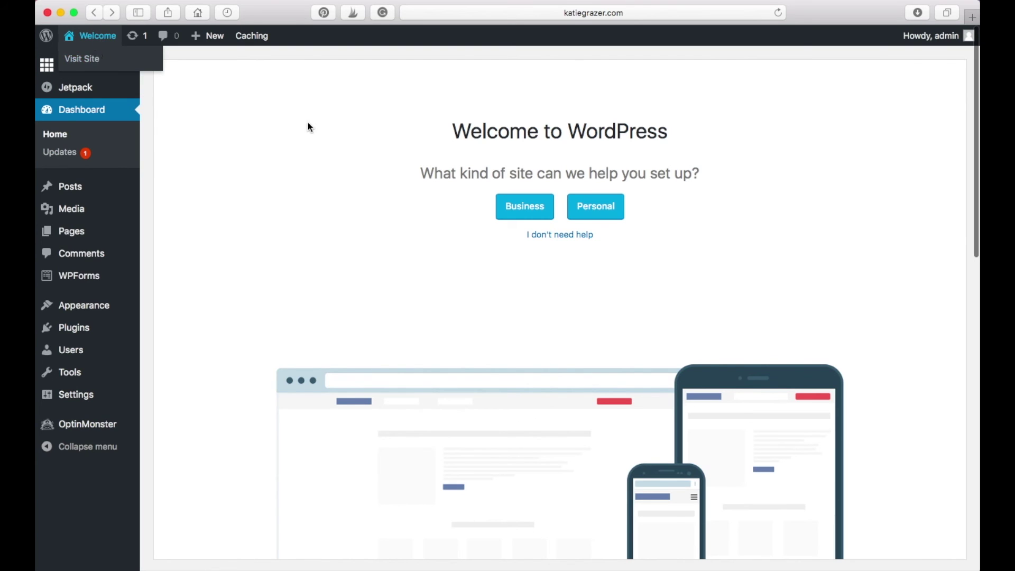
# Step: Browse the live front page with its Hello world! post, then return to the admin Dashboard
pyautogui.click(91, 59)
pyautogui.scroll(-15, 252, 274)
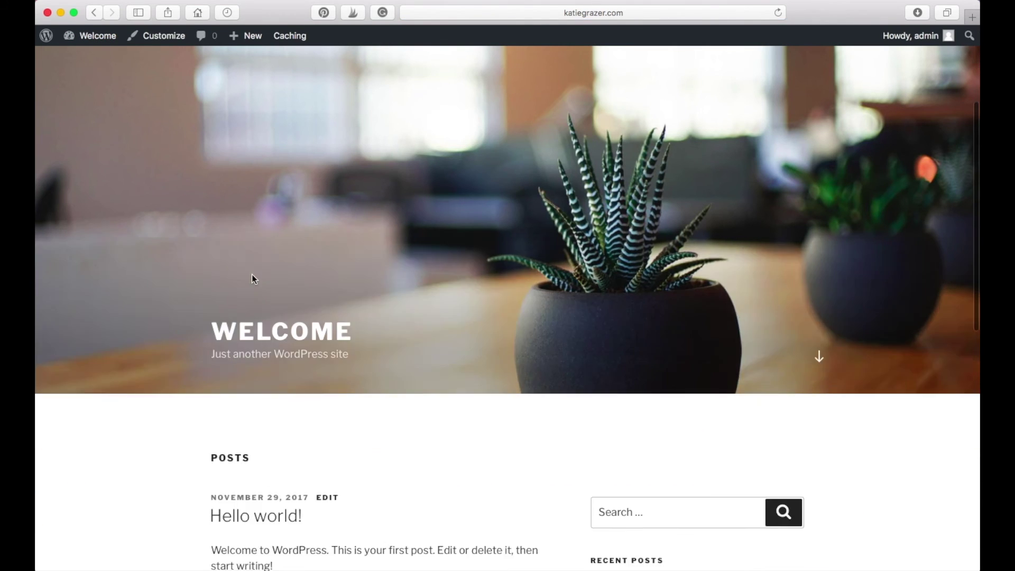
pyautogui.scroll(15, 252, 275)
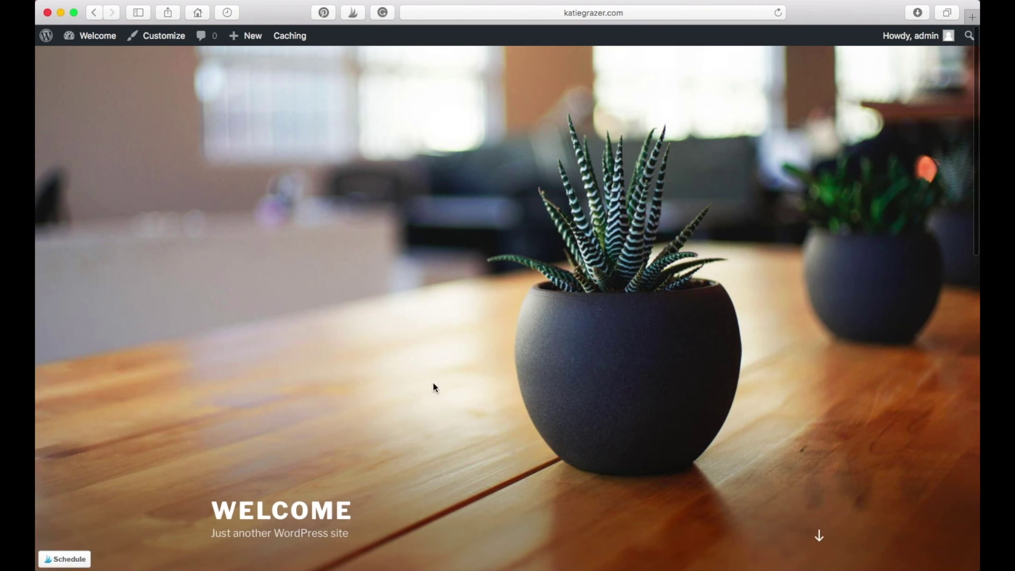
pyautogui.scroll(-10, 444, 379)
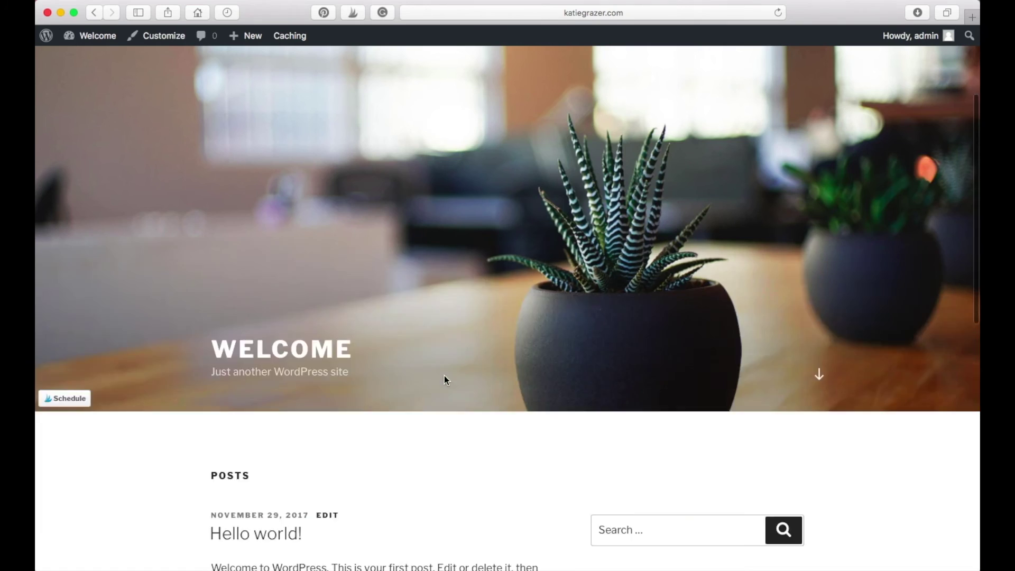
pyautogui.scroll(-5, 444, 379)
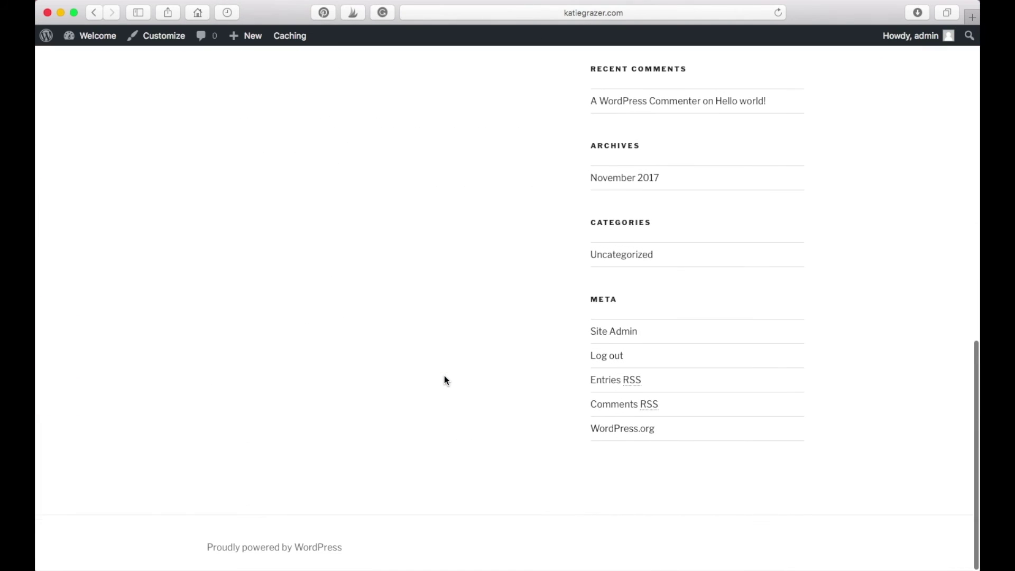
pyautogui.scroll(15, 353, 421)
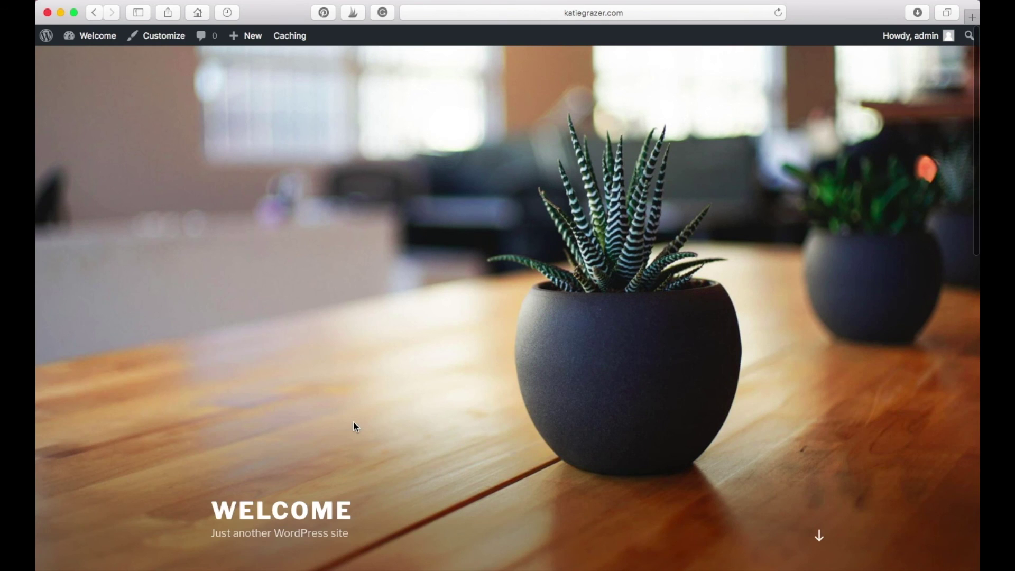
pyautogui.scroll(-8, 353, 422)
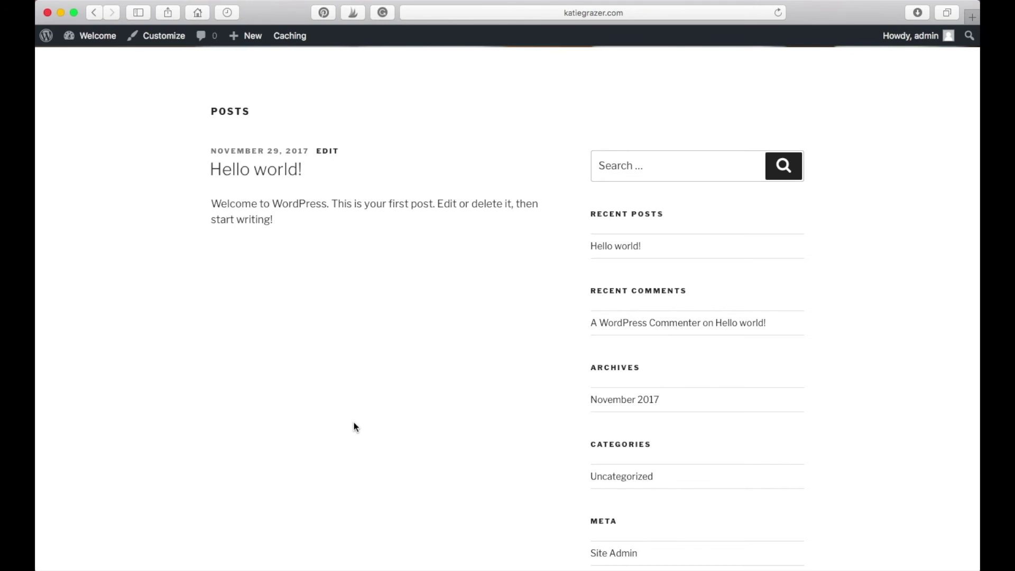
pyautogui.scroll(5, 354, 422)
pyautogui.scroll(4, 354, 422)
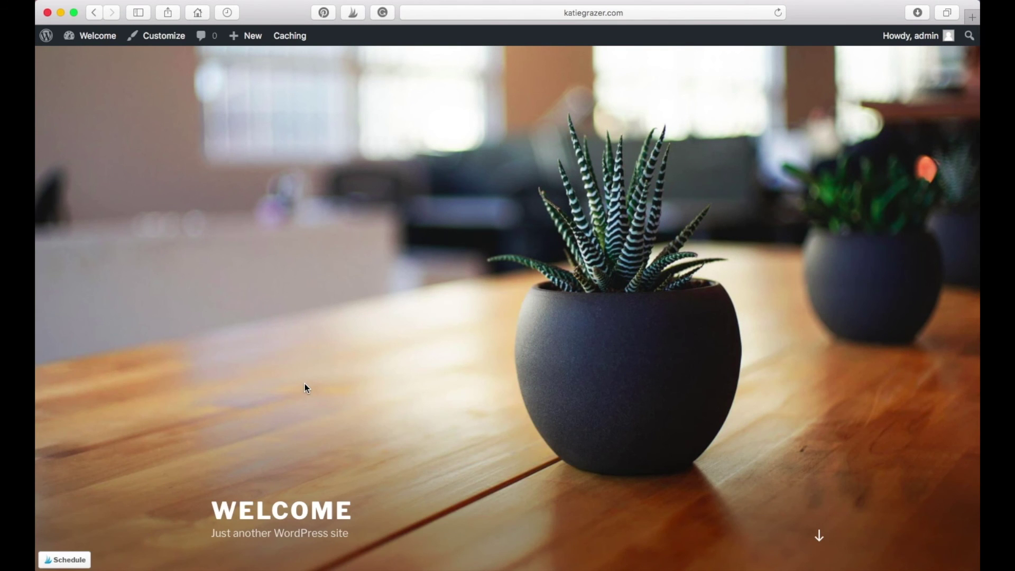
pyautogui.scroll(-8, 305, 386)
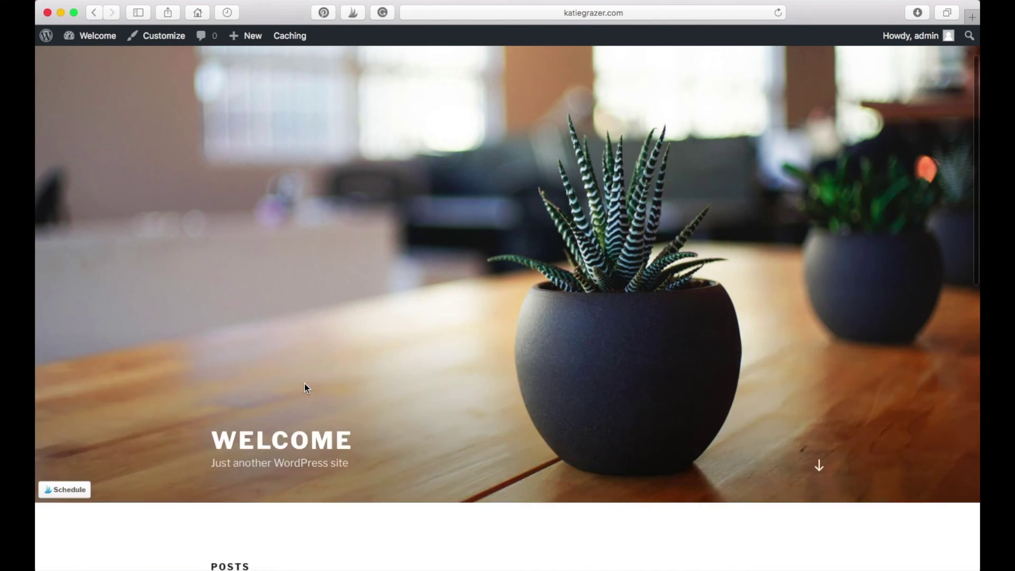
pyautogui.scroll(8, 304, 387)
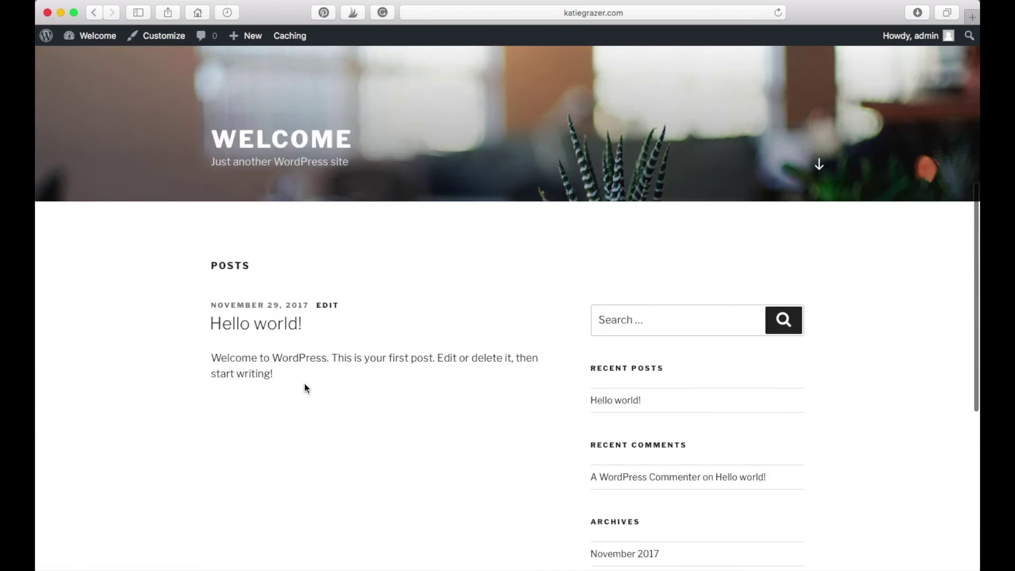
pyautogui.scroll(3, 360, 369)
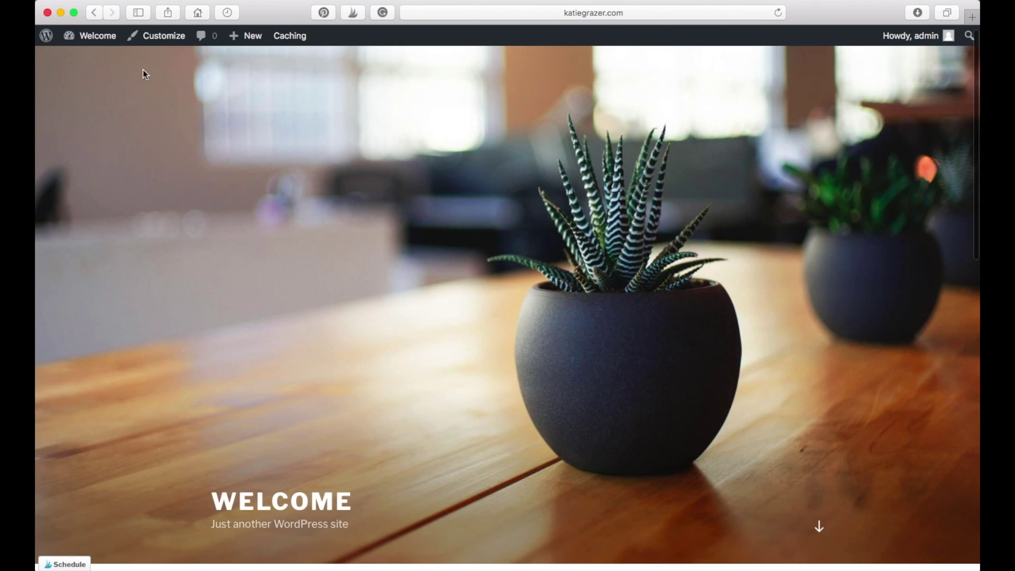
pyautogui.click(97, 41)
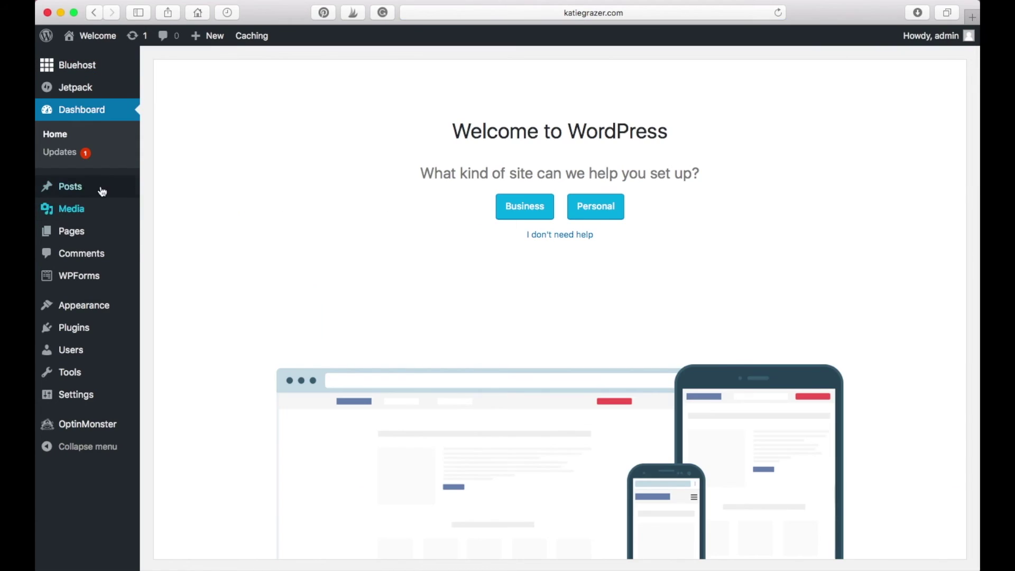
# Step: Start a new post titled 'I just created my first Blog!'
pyautogui.moveTo(102, 184)
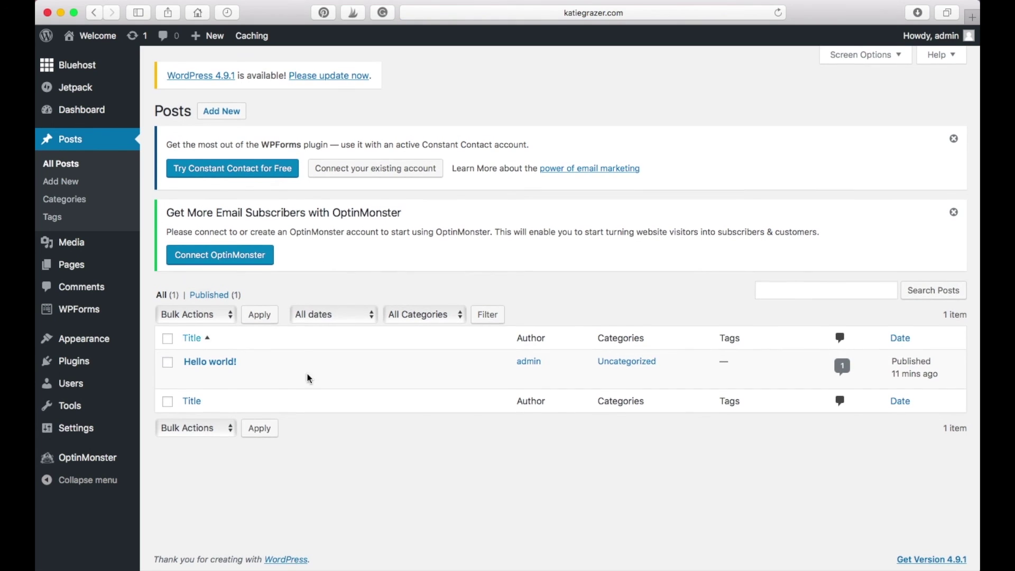
pyautogui.click(234, 117)
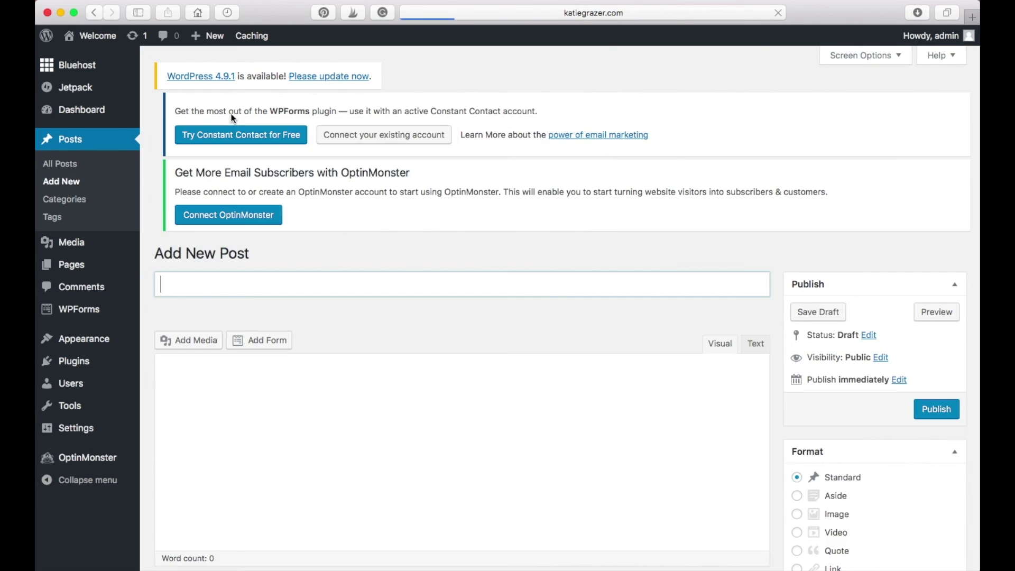
pyautogui.click(261, 304)
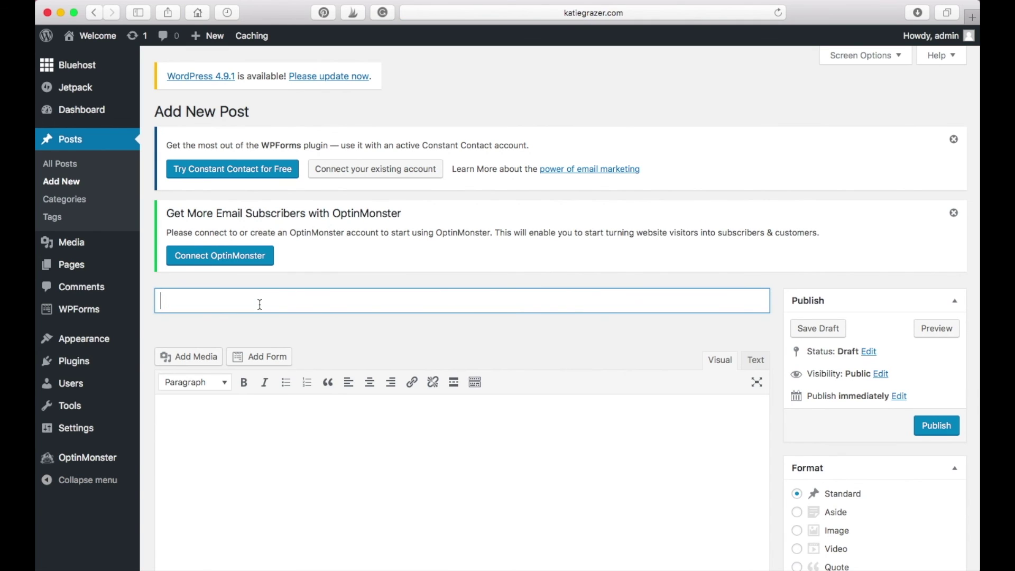
pyautogui.write('I just created m')
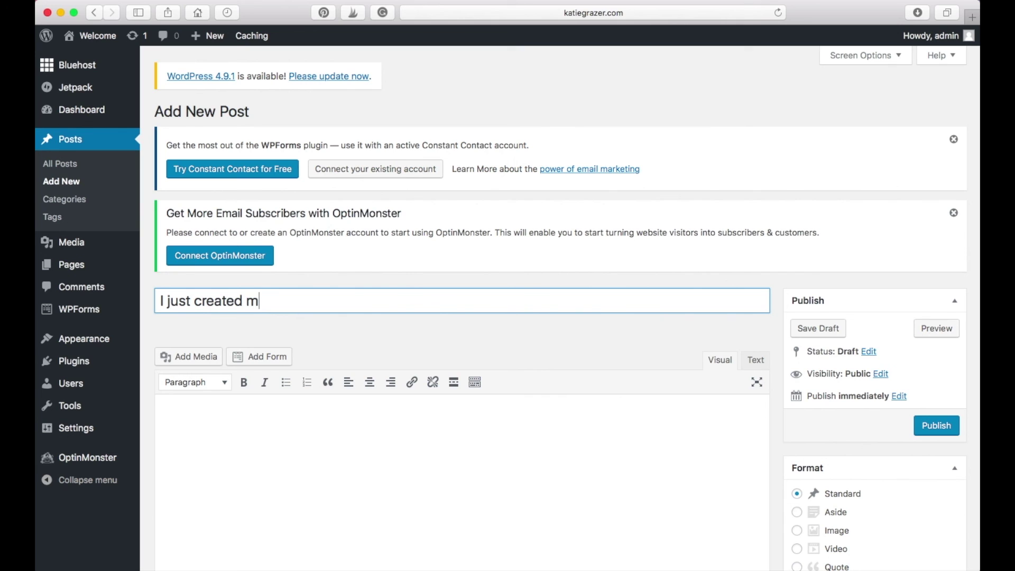
pyautogui.write('y first Blog!')
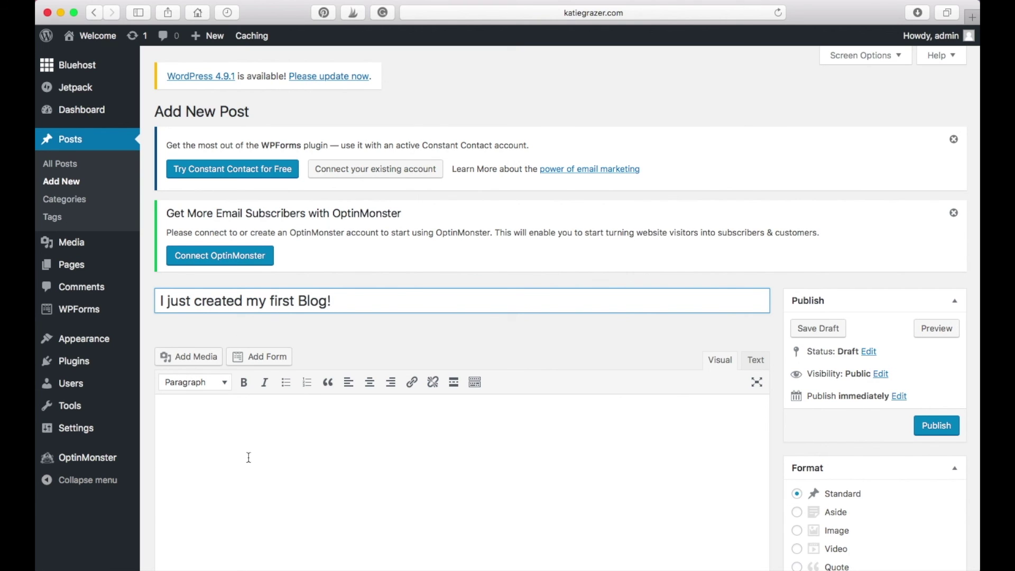
pyautogui.click(326, 425)
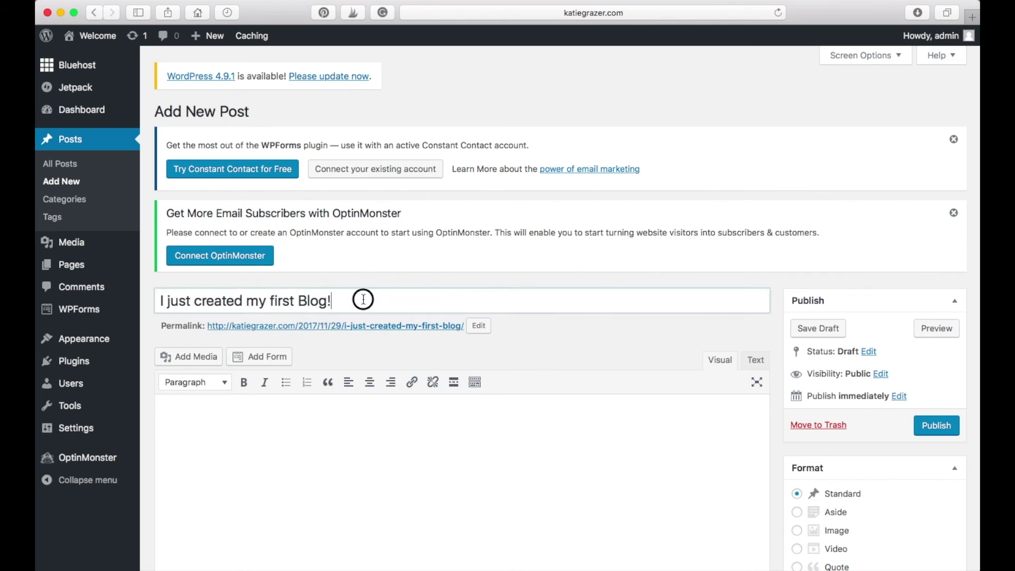
# Step: Fill the post body with the copied title plus 'I am so exited!' and publish it
pyautogui.moveTo(363, 299); pyautogui.dragTo(155, 304)
pyautogui.press('super+c')
pyautogui.click(204, 446)
pyautogui.press('super+v')
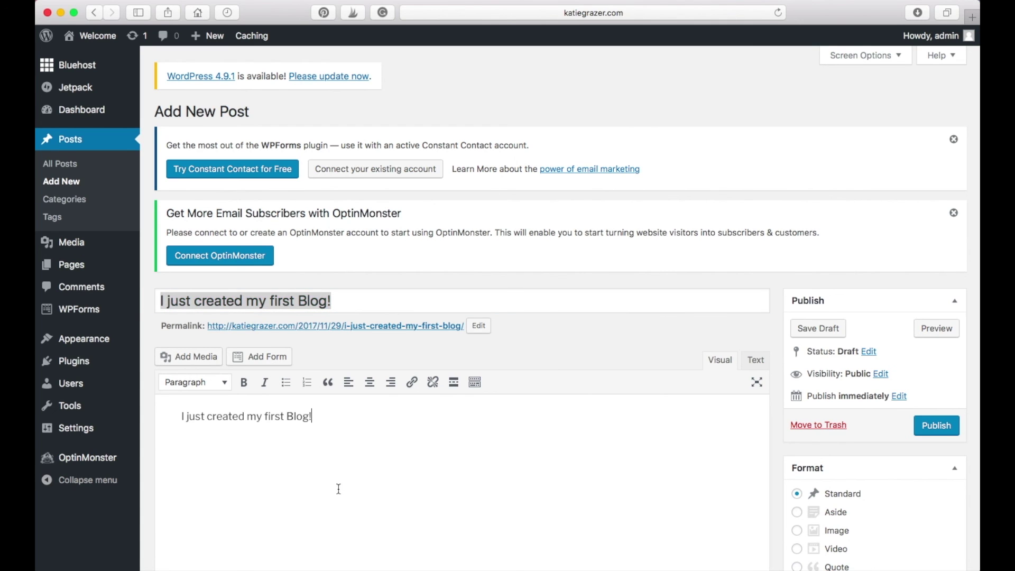
pyautogui.write('I am so exited!')
pyautogui.scroll(-3, 588, 383)
pyautogui.scroll(3, 773, 439)
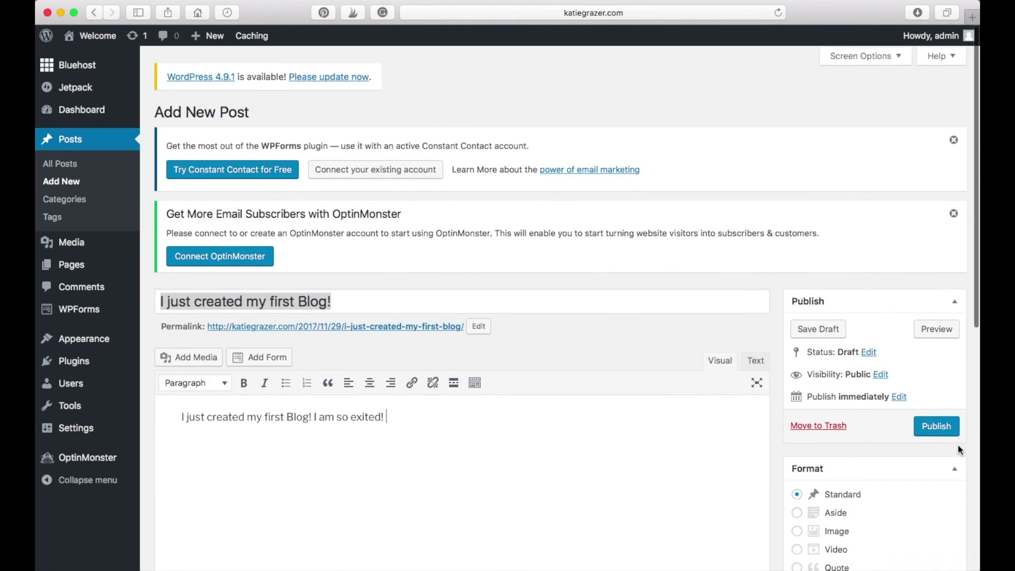
pyautogui.click(946, 424)
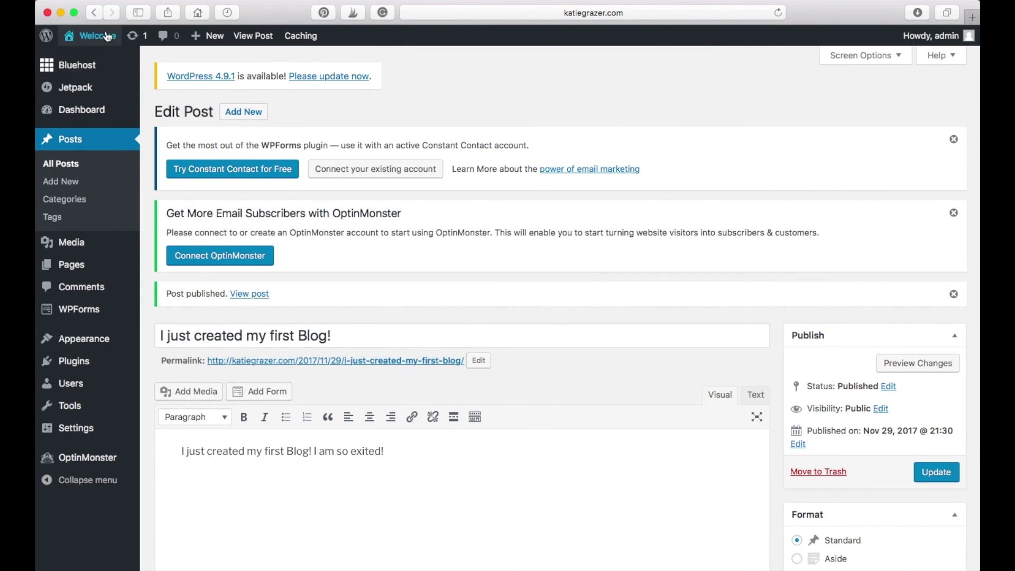
# Step: View the published post 'I just created my first Blog!' on the live site
pyautogui.moveTo(105, 37)
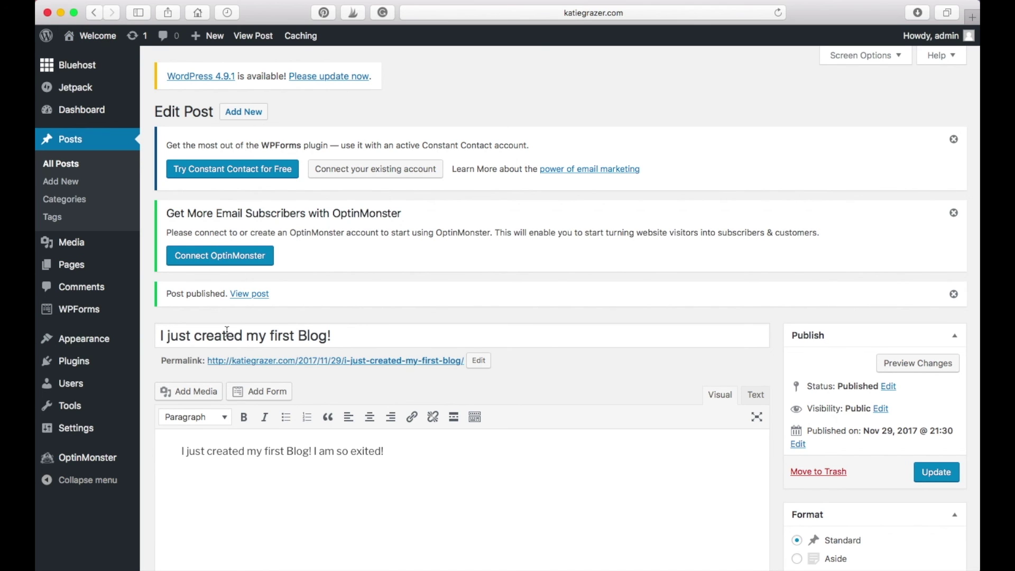
pyautogui.click(267, 297)
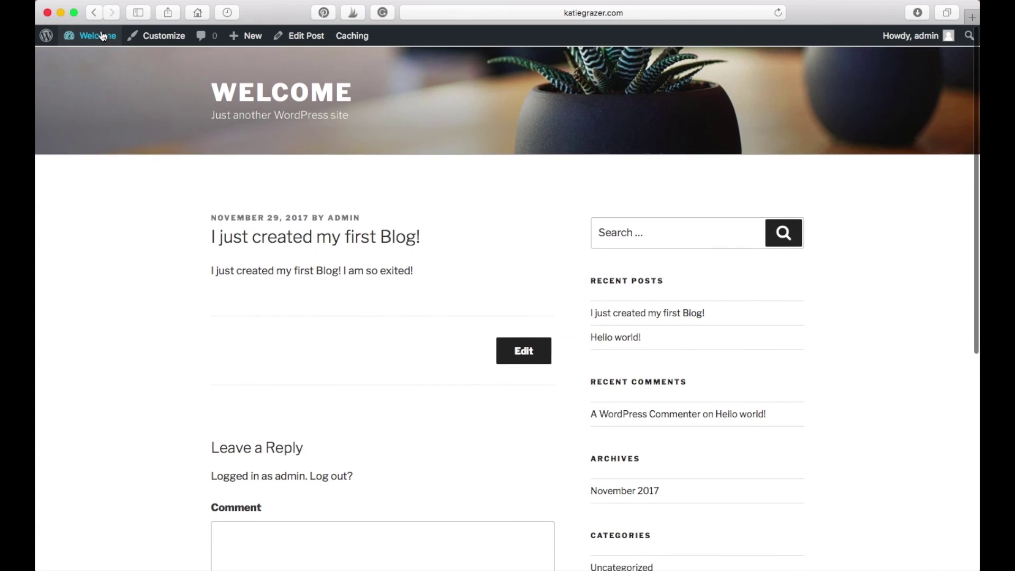
# Step: Return to the WordPress admin Dashboard's Welcome to WordPress screen
pyautogui.click(101, 38)
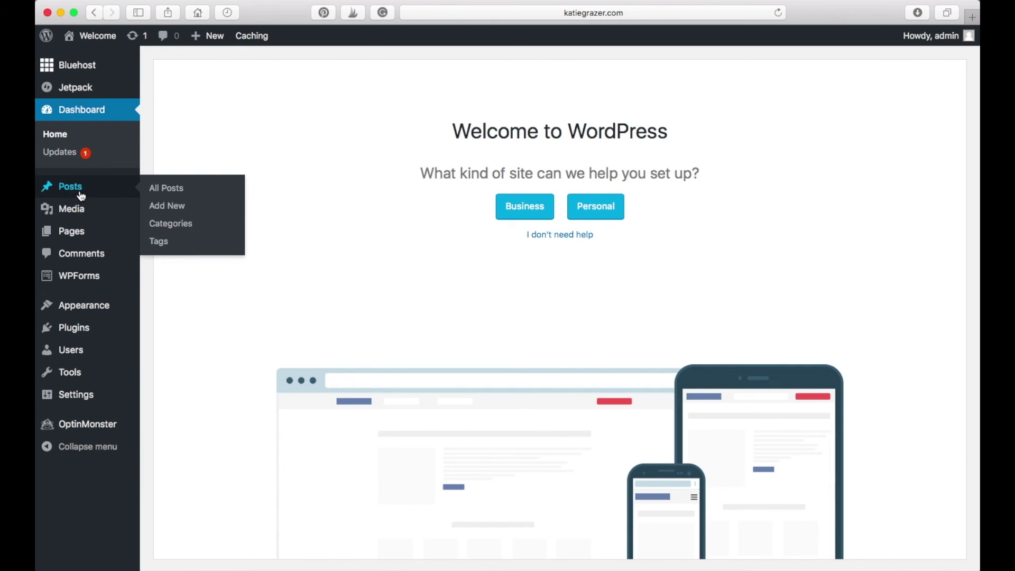
pyautogui.moveTo(82, 214)
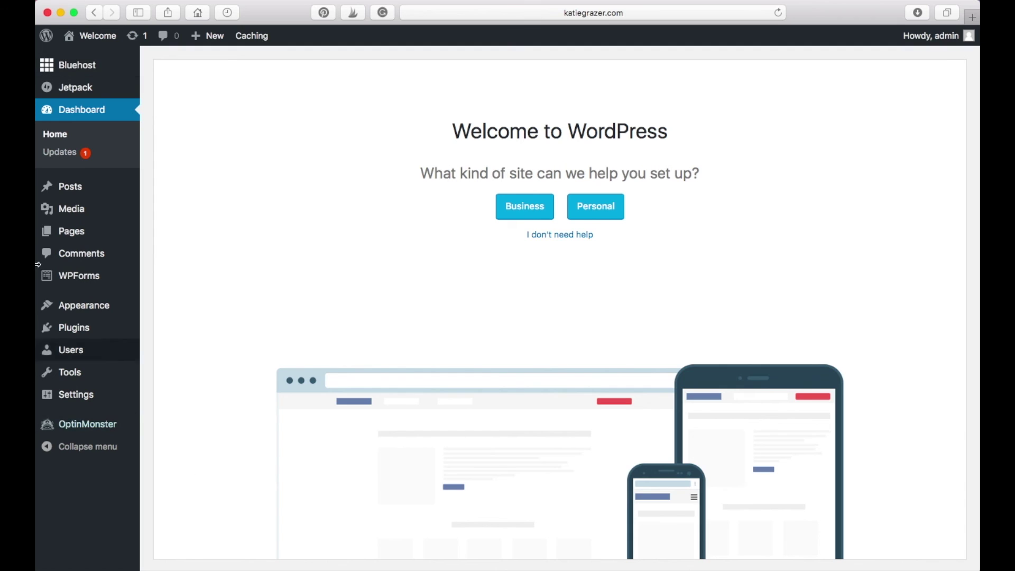
pyautogui.scroll(-2, 426, 277)
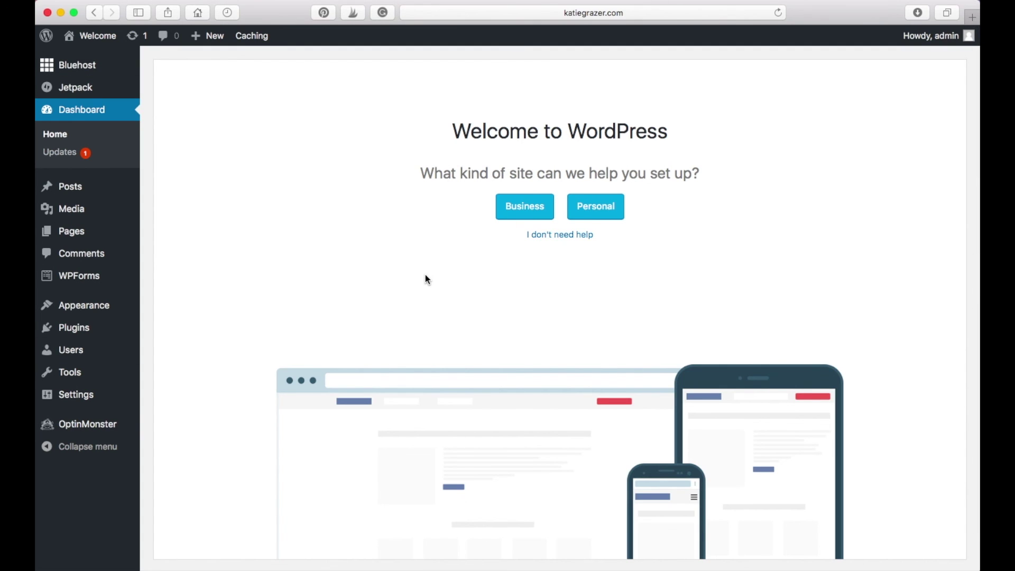